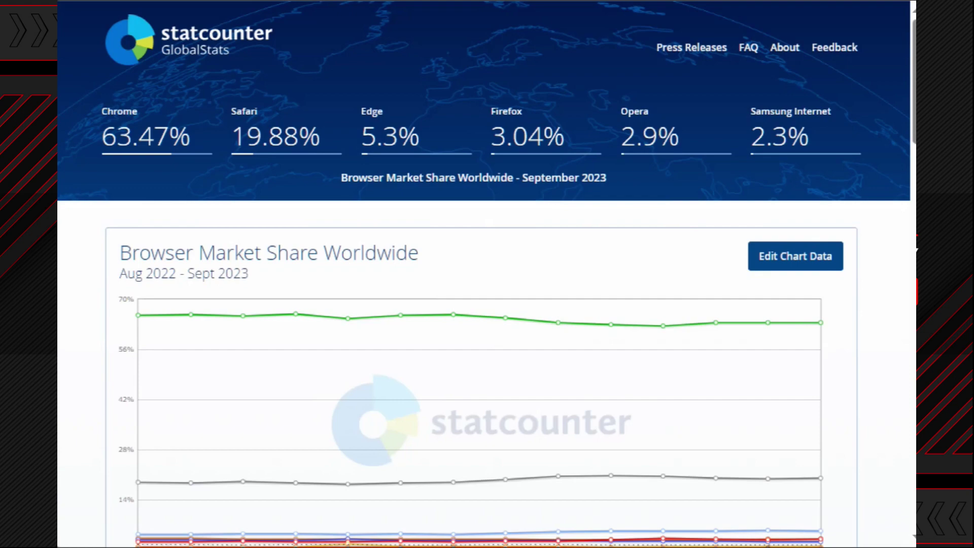
Step: Edit the browser market share chart's data and set its region to Worldwide
scroll(487, 274, "down", 3)
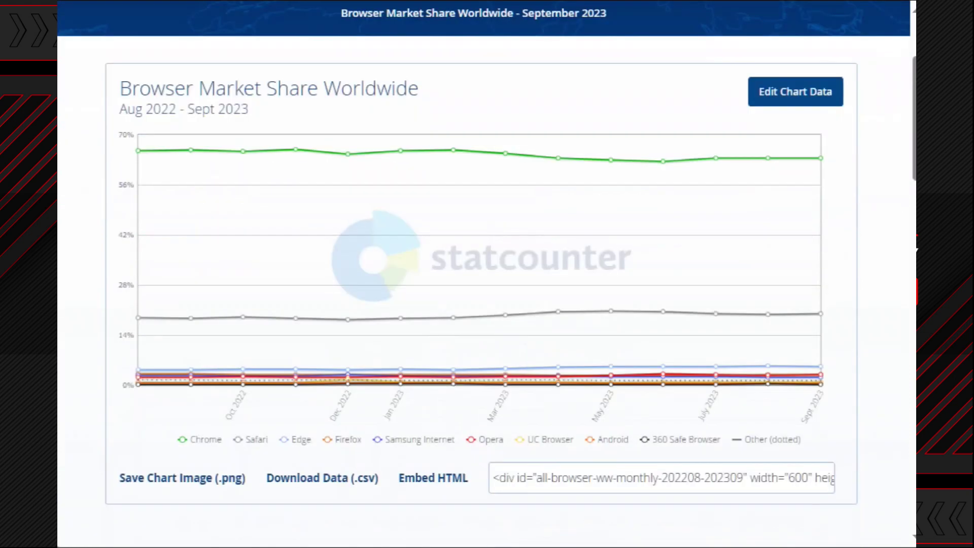
scroll(487, 274, "up", 3)
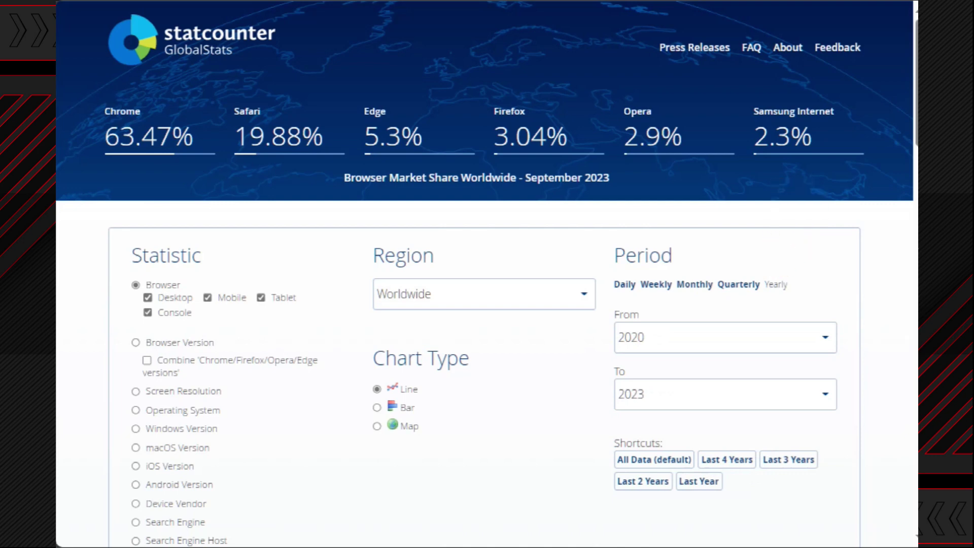
scroll(485, 304, "down", 2)
left_click(482, 213)
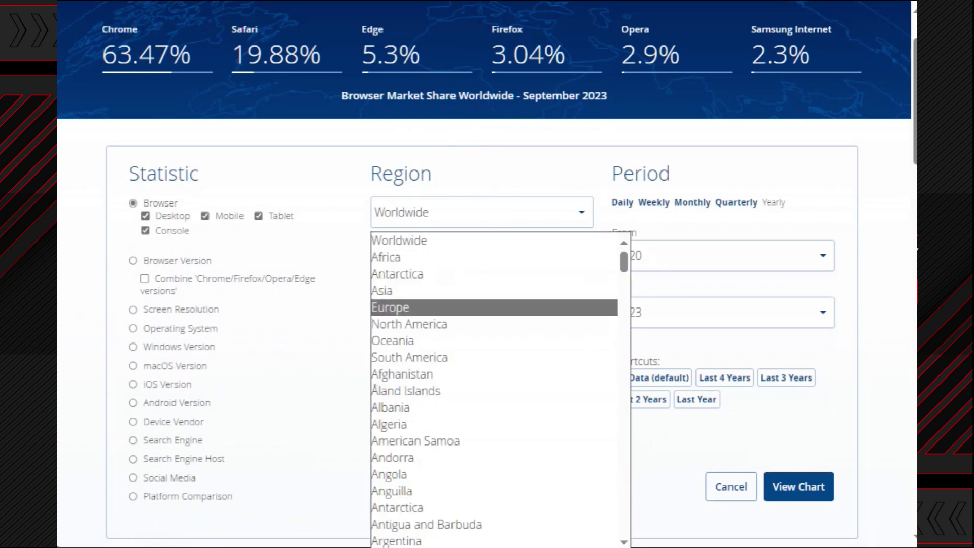
left_click(482, 240)
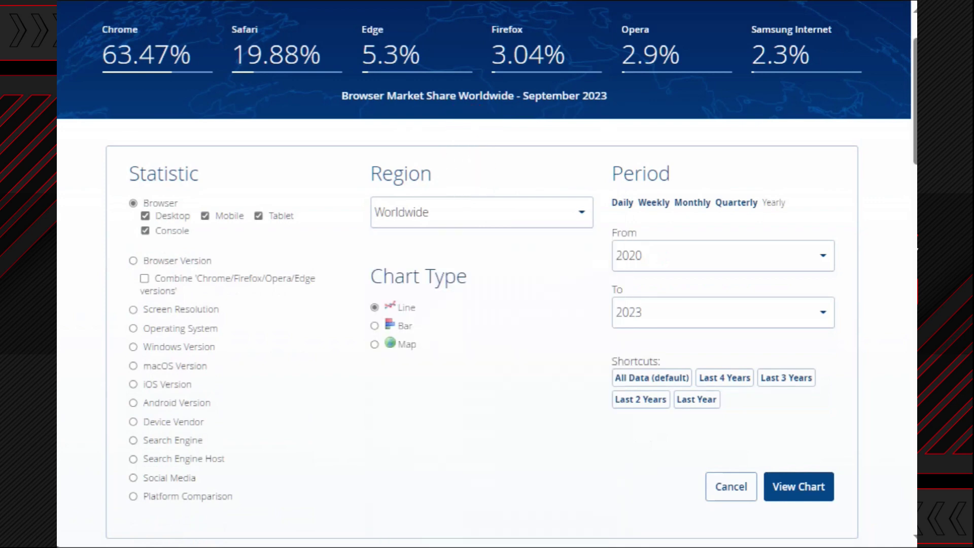
Step: Set the yearly chart period from 2022 to 2023 and view the chart
left_click(723, 256)
left_click(724, 467)
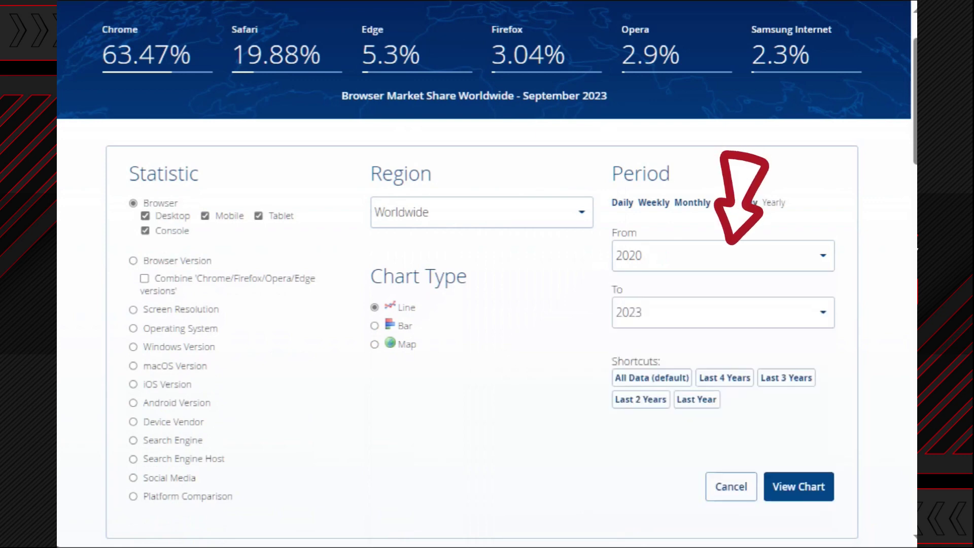
left_click(723, 312)
left_click(723, 284)
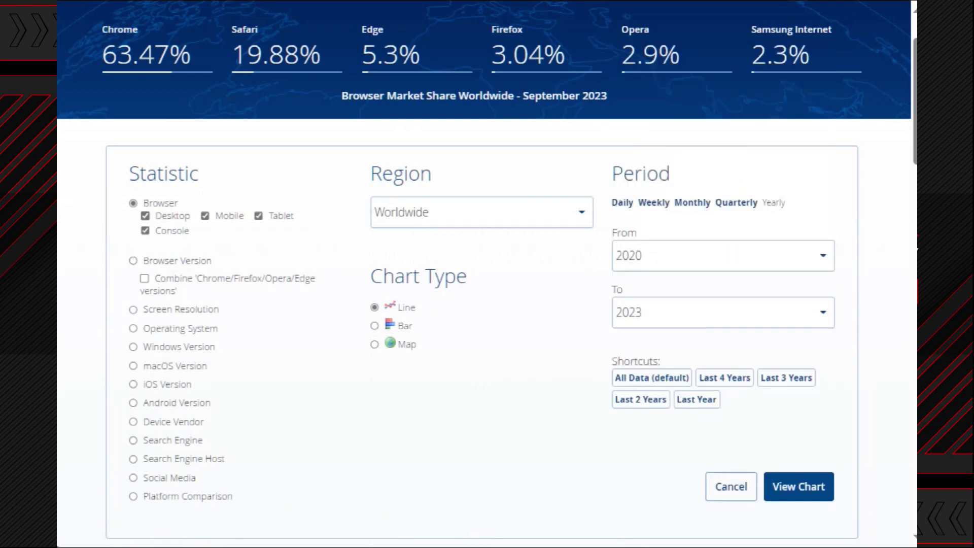
left_click(723, 256)
left_click(723, 500)
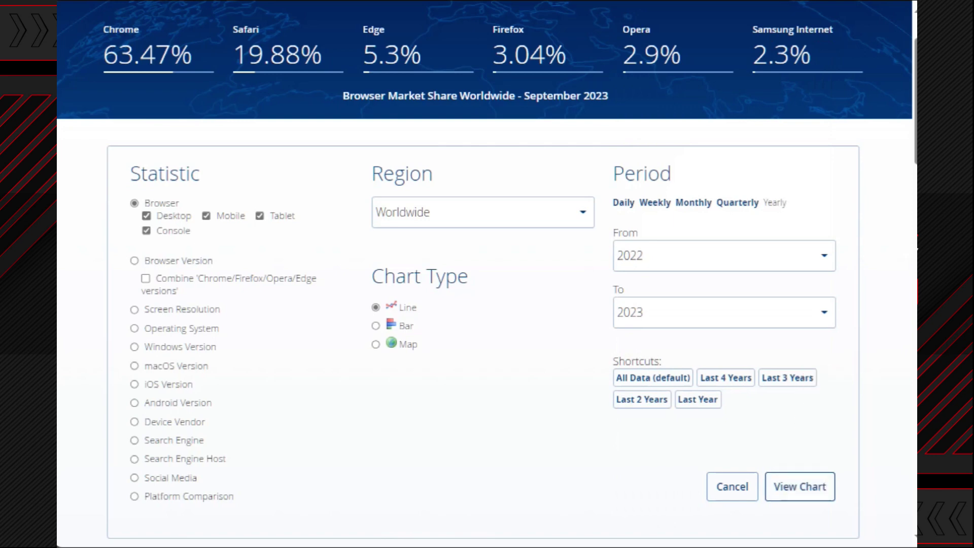
left_click(800, 487)
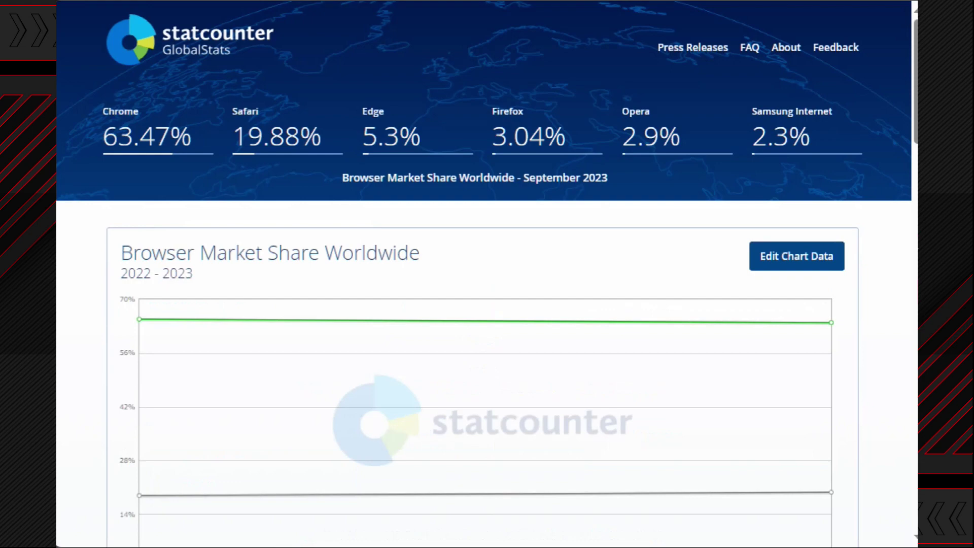
Step: Download the 2022–2023 browser market share data as a CSV file
scroll(484, 304, "down", 3)
scroll(484, 305, "up", 3)
scroll(484, 274, "down", 5)
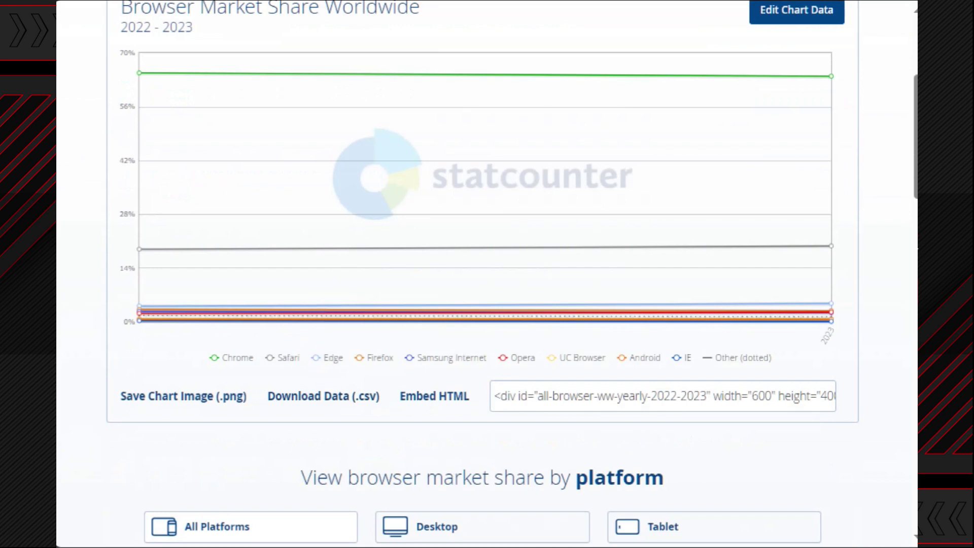
left_click(323, 397)
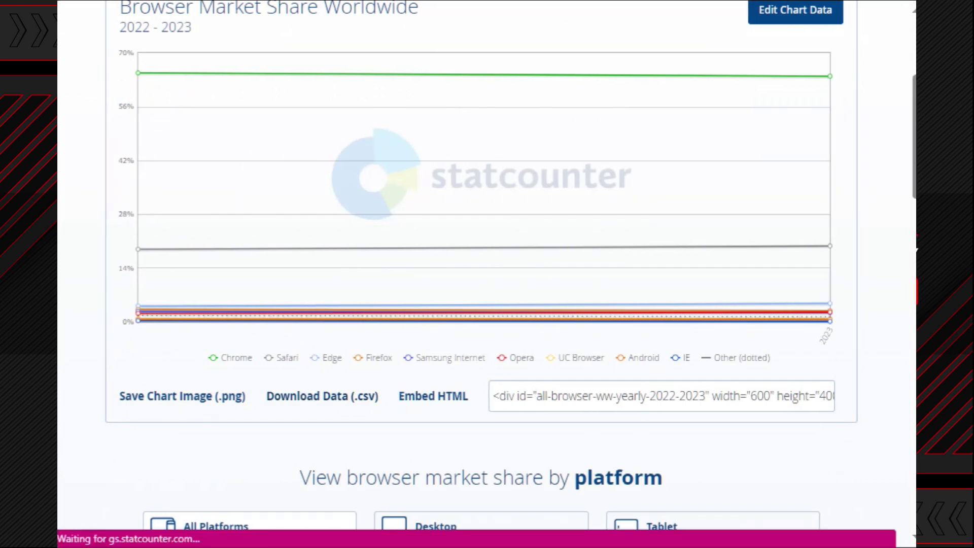
Step: Examine the platform, region, year and other statistics categories offered below the chart
scroll(323, 396, "down", 4)
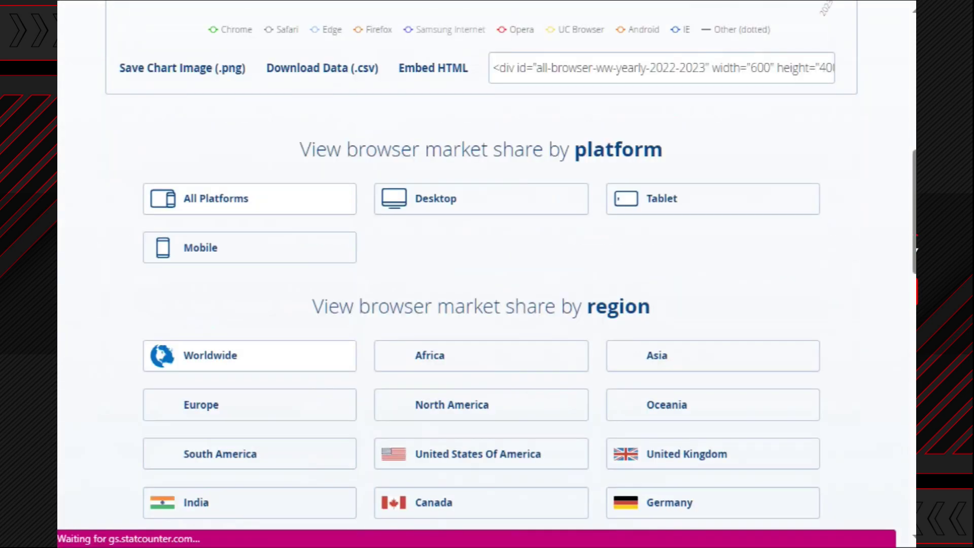
scroll(487, 274, "down", 3)
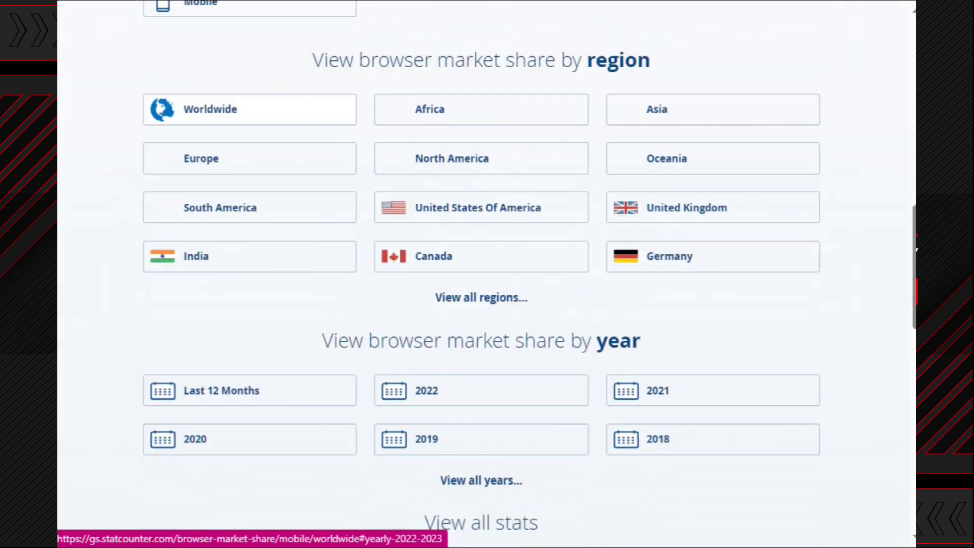
scroll(488, 274, "down", 3)
scroll(481, 305, "down", 4)
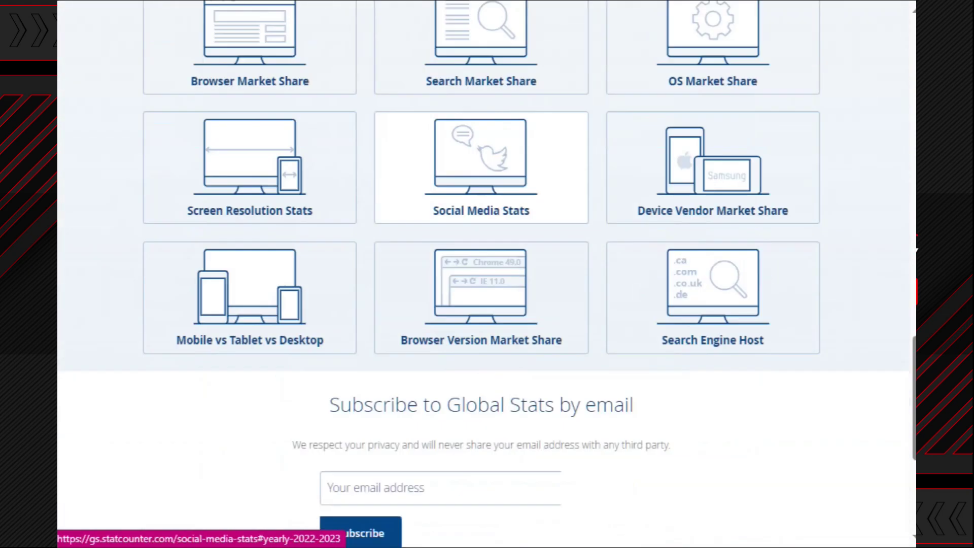
scroll(481, 391, "up", 7)
scroll(482, 390, "up", 3)
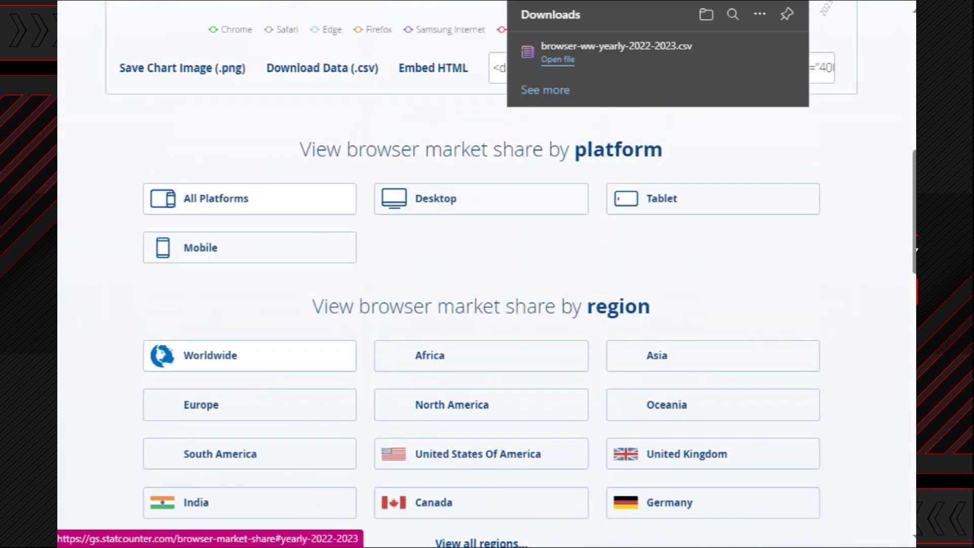
scroll(481, 391, "down", 3)
scroll(482, 305, "down", 1)
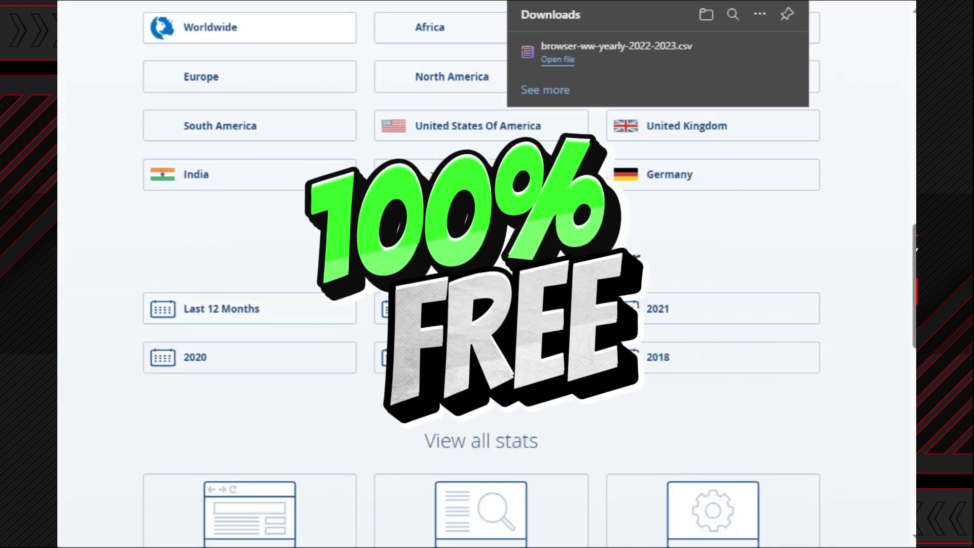
scroll(482, 304, "down", 5)
scroll(482, 305, "up", 7)
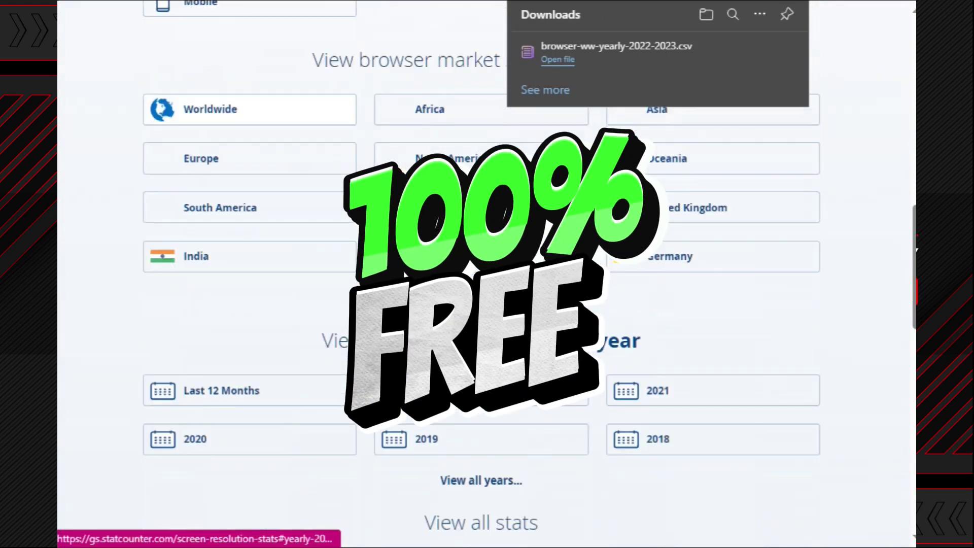
scroll(482, 274, "up", 10)
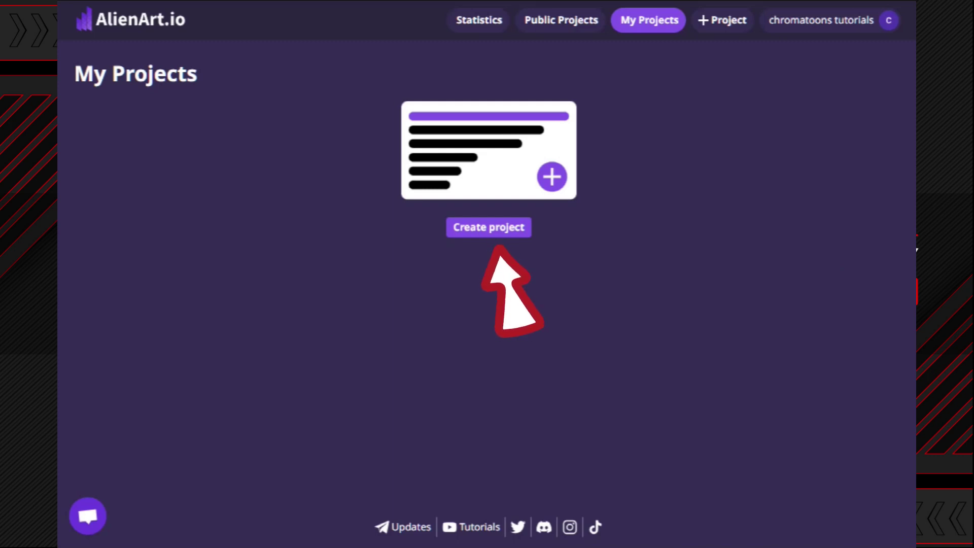
Step: In AlienArt.io, start a new project titled "browser market share"
left_click(488, 227)
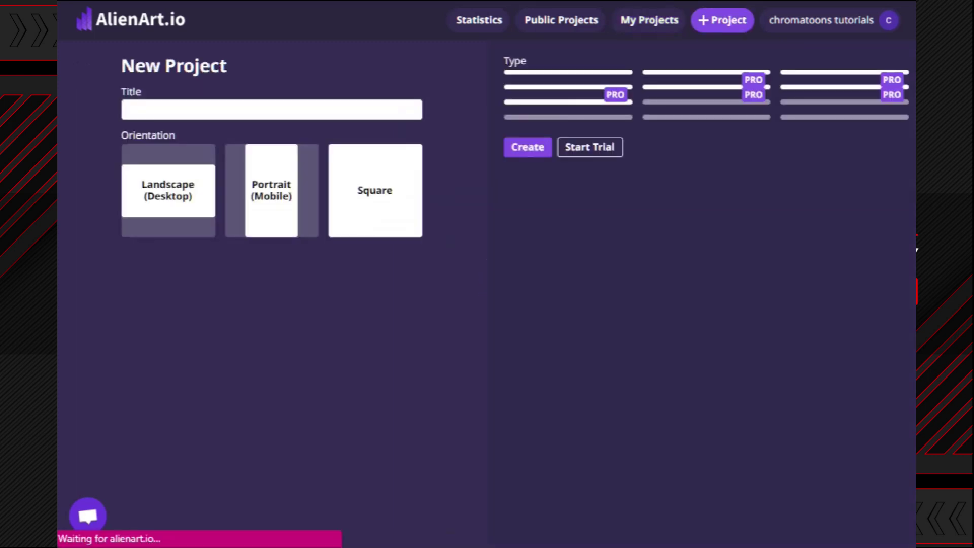
left_click(203, 109)
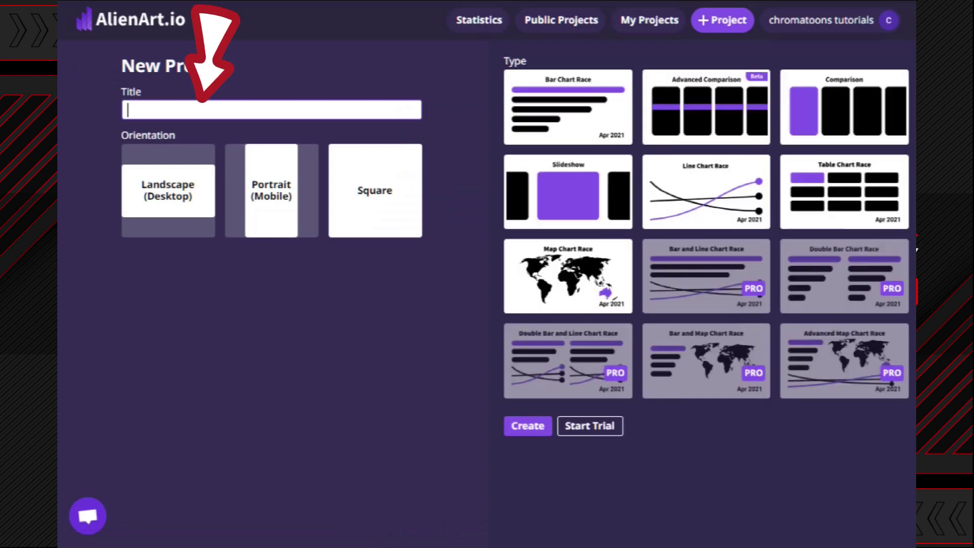
type("br")
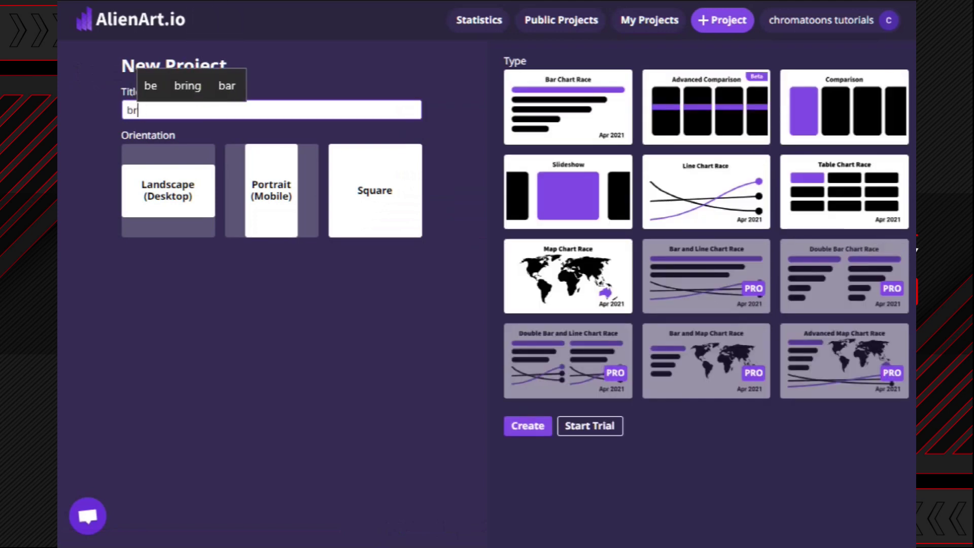
type("owser m")
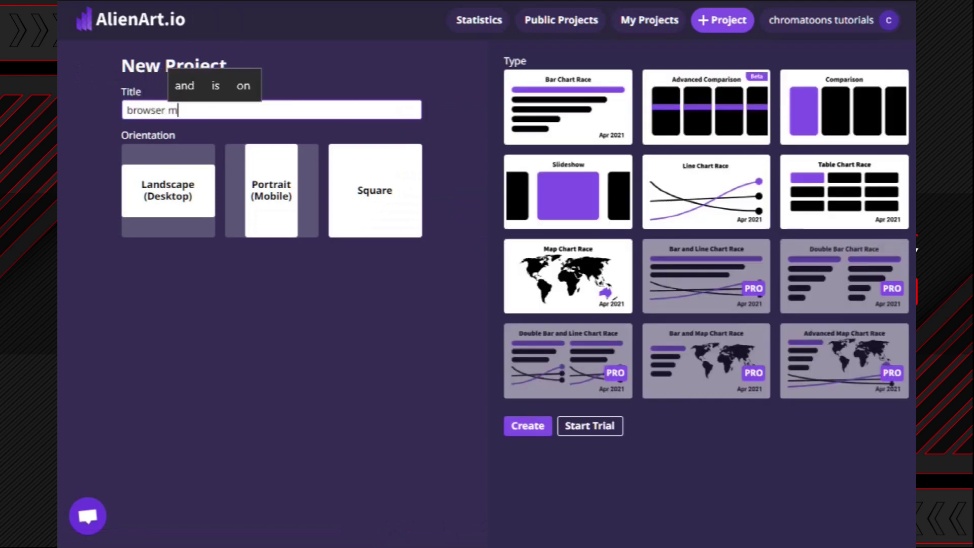
type("arket share")
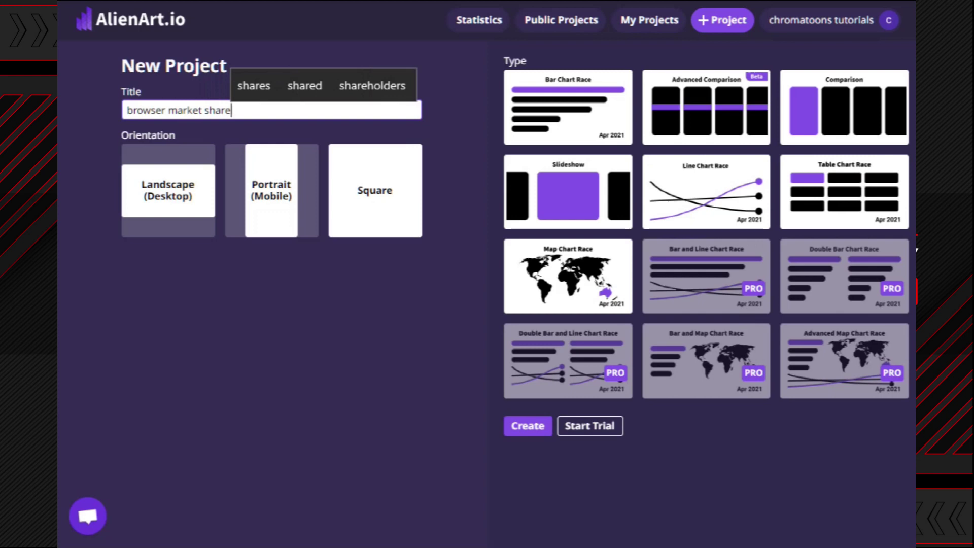
key("Tab")
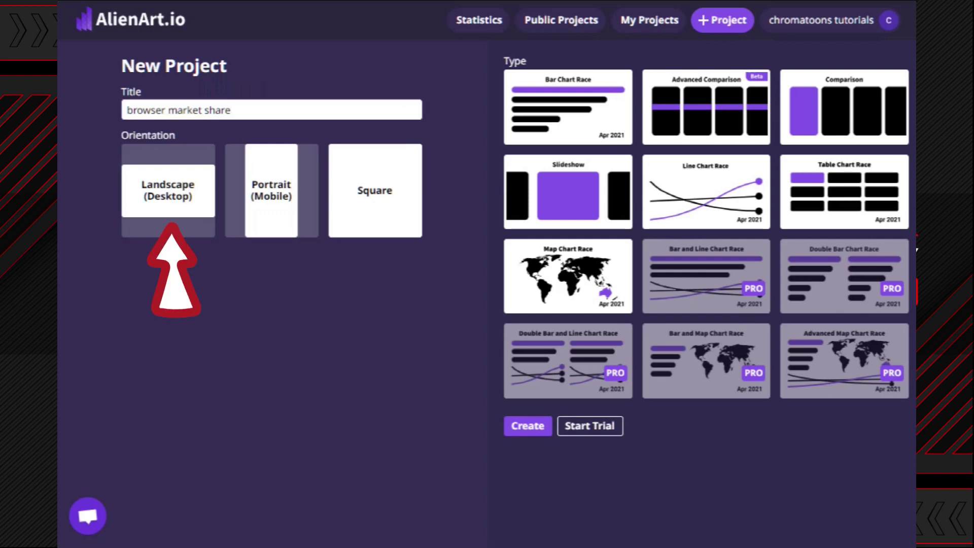
Step: Create the project with Landscape (Desktop) orientation and the Bar Chart Race type
left_click(168, 191)
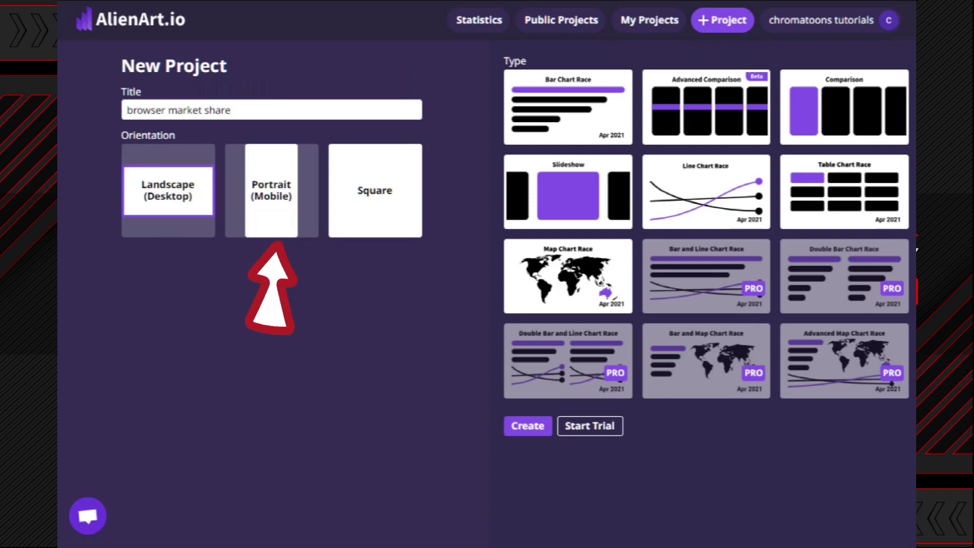
left_click(271, 191)
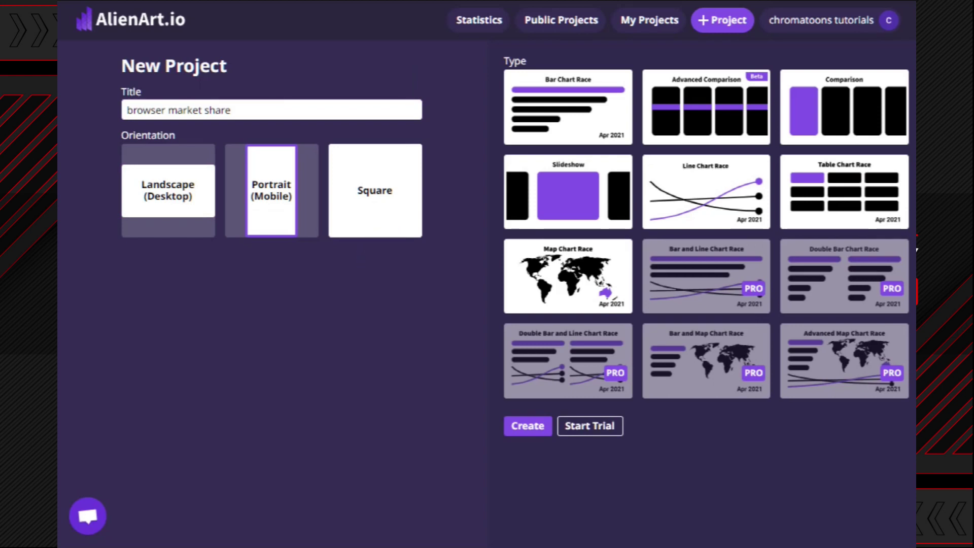
left_click(375, 191)
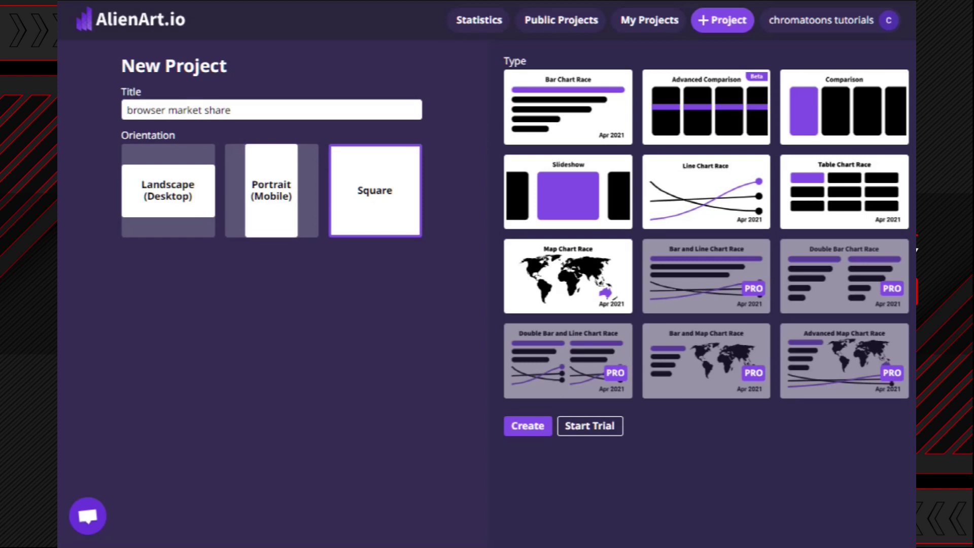
left_click(168, 191)
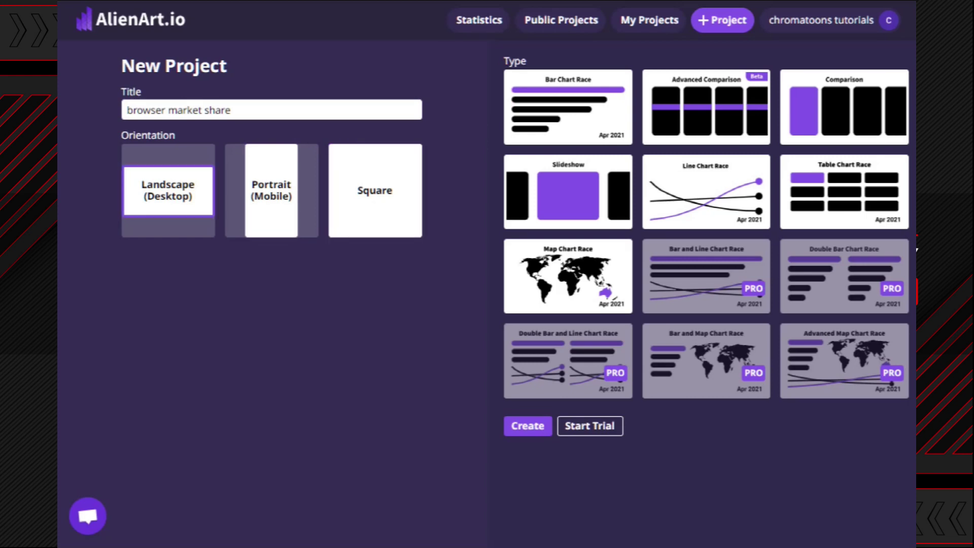
left_click(568, 107)
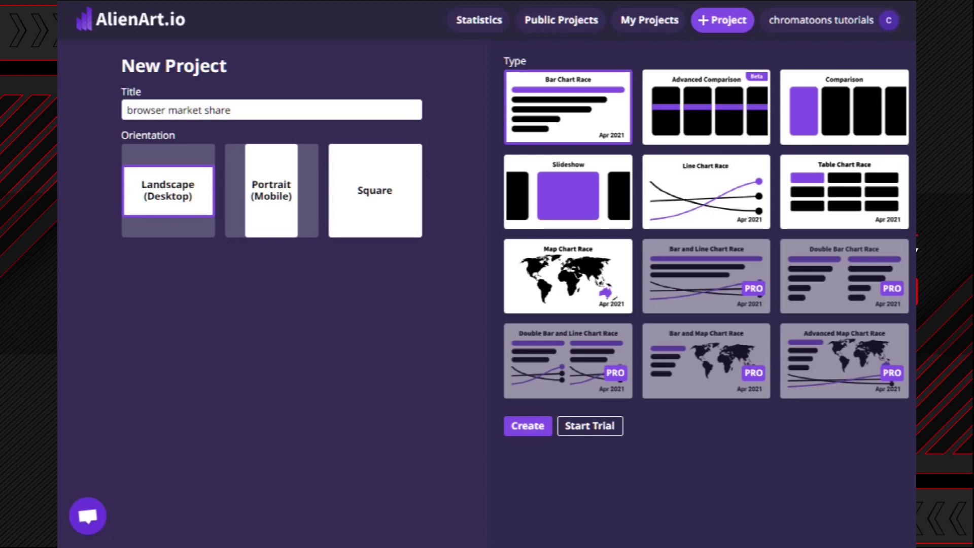
left_click(528, 426)
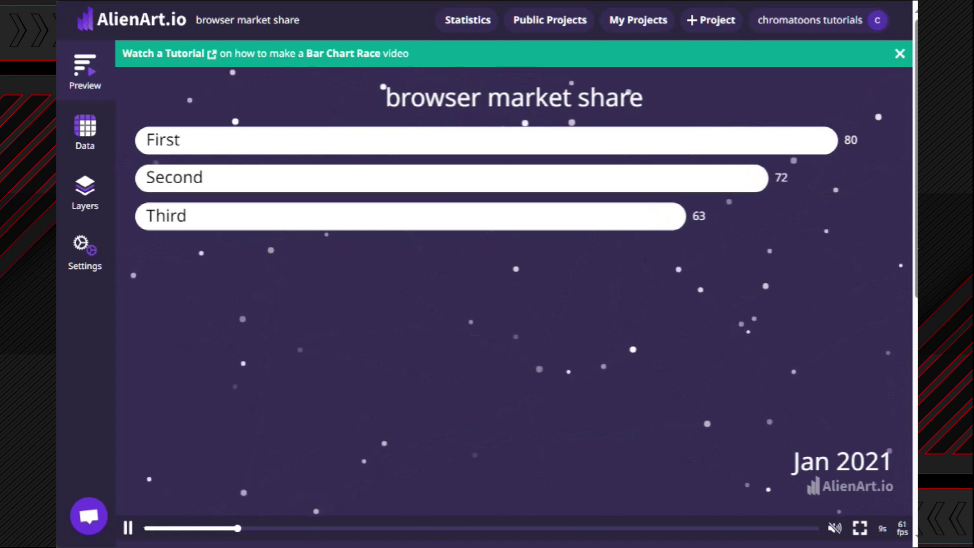
Step: Start a spreadsheet import for the project's chart data with the date format set to Annually
left_click(95, 135)
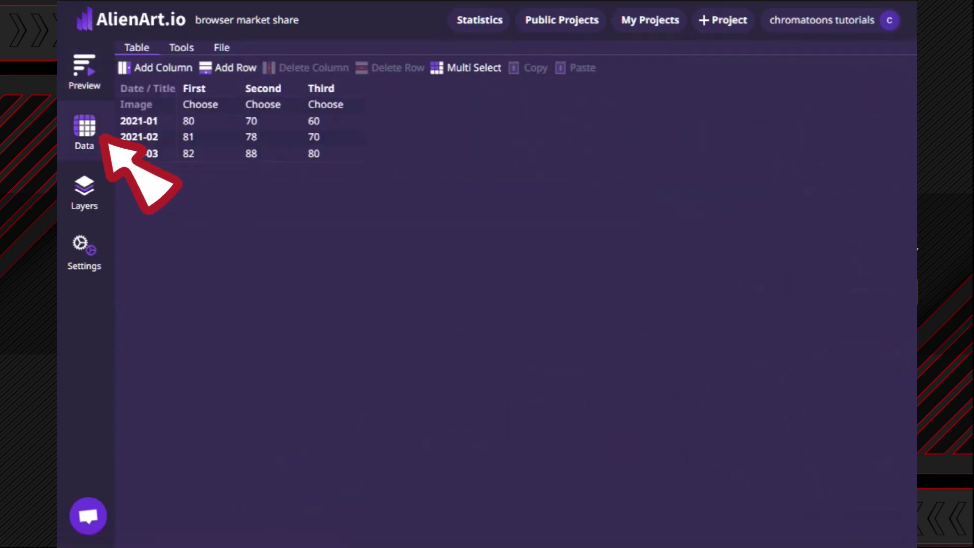
left_click(222, 47)
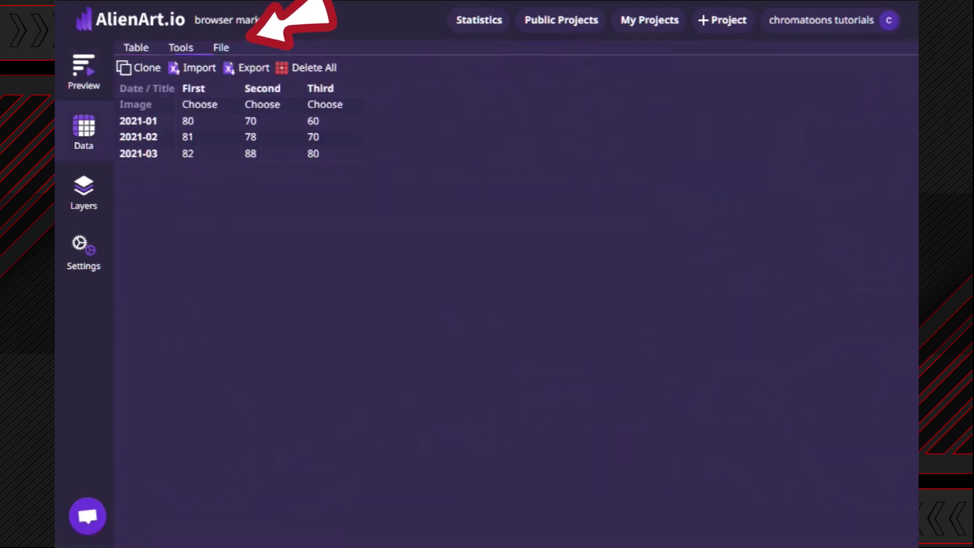
left_click(193, 67)
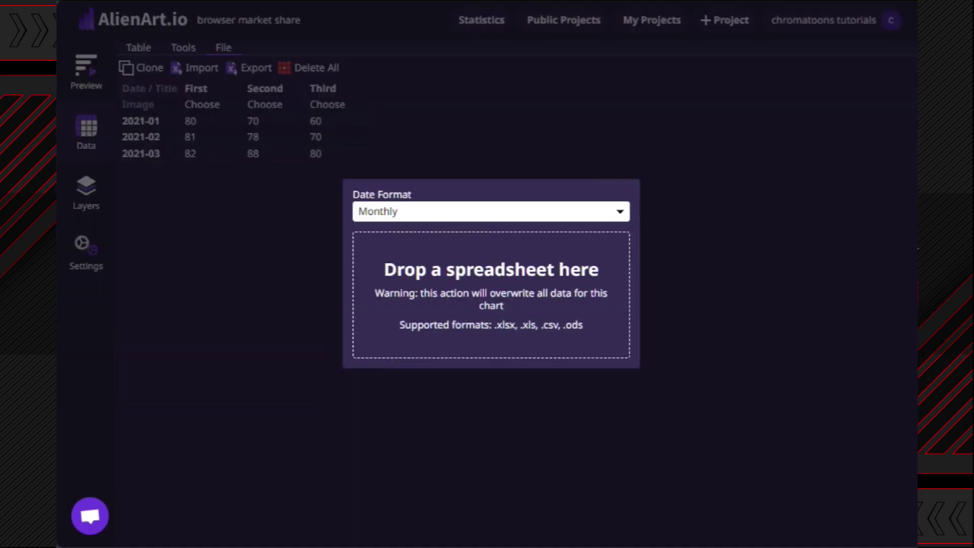
left_click(480, 211)
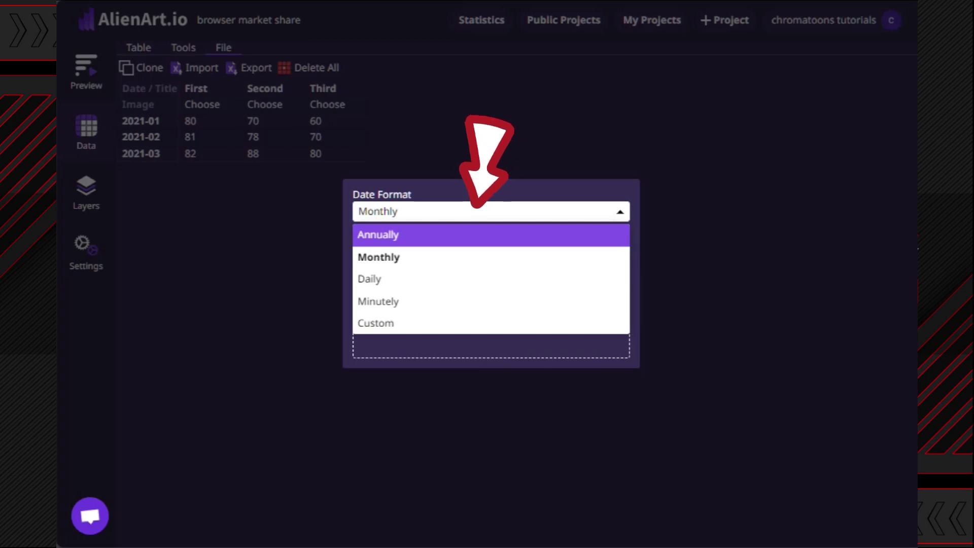
key("Return")
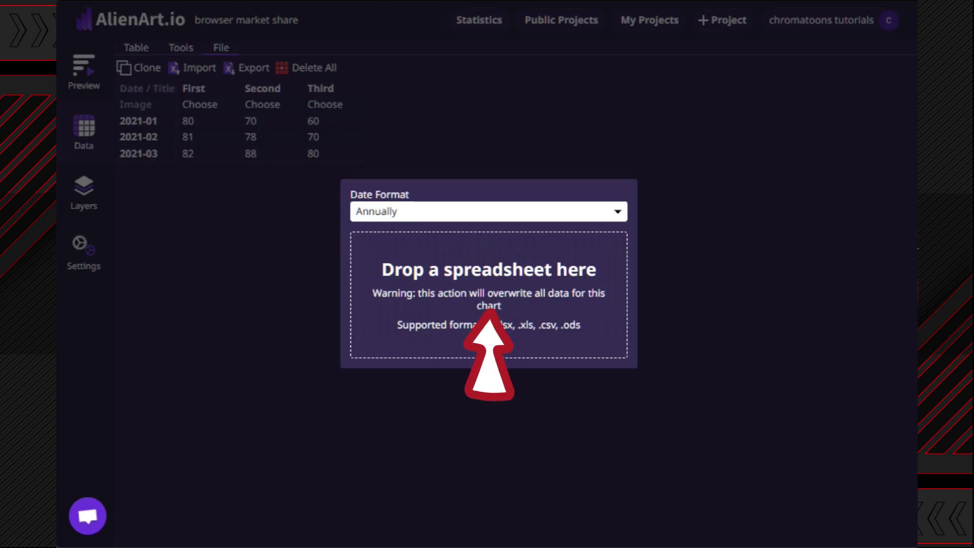
Step: Load the downloaded browser market share CSV file from the Downloads folder as the chart's data
left_click(488, 304)
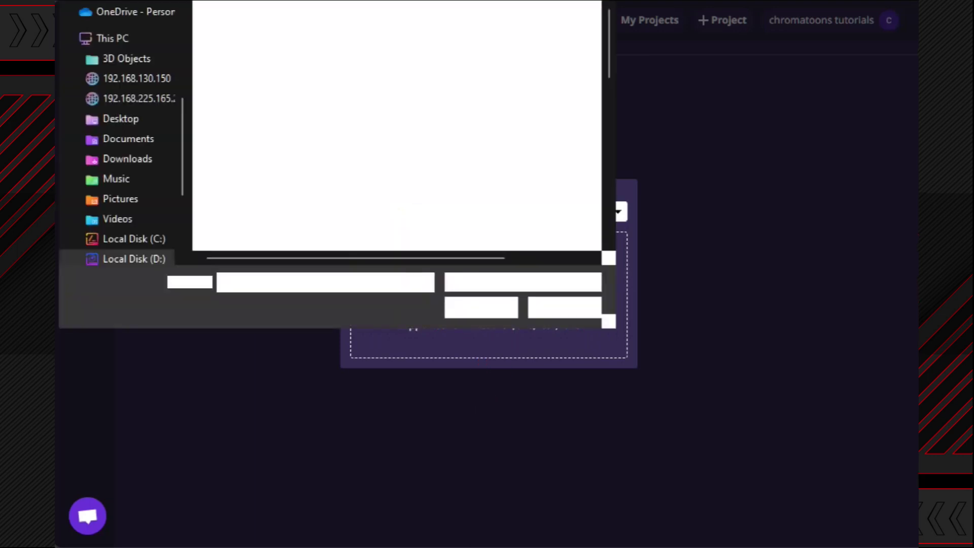
left_click(127, 158)
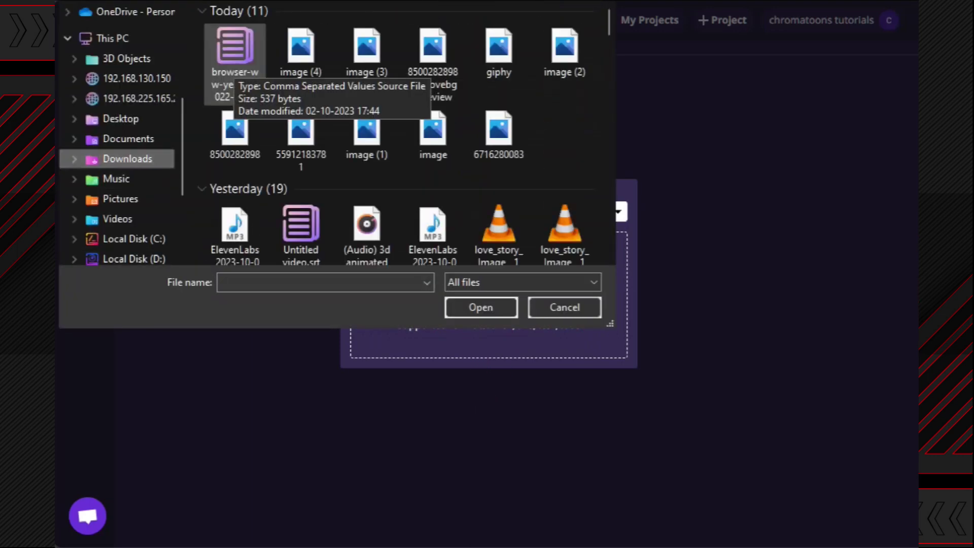
left_click(234, 63)
key("Return")
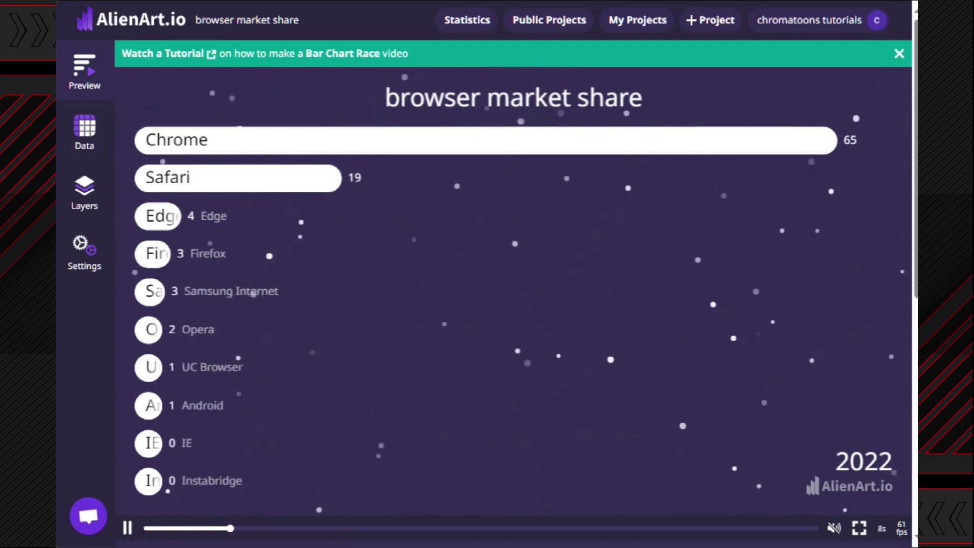
Step: Set the project's total duration to 2 minutes 0 seconds and save it
scroll(512, 274, "down", 5)
scroll(512, 274, "up", 5)
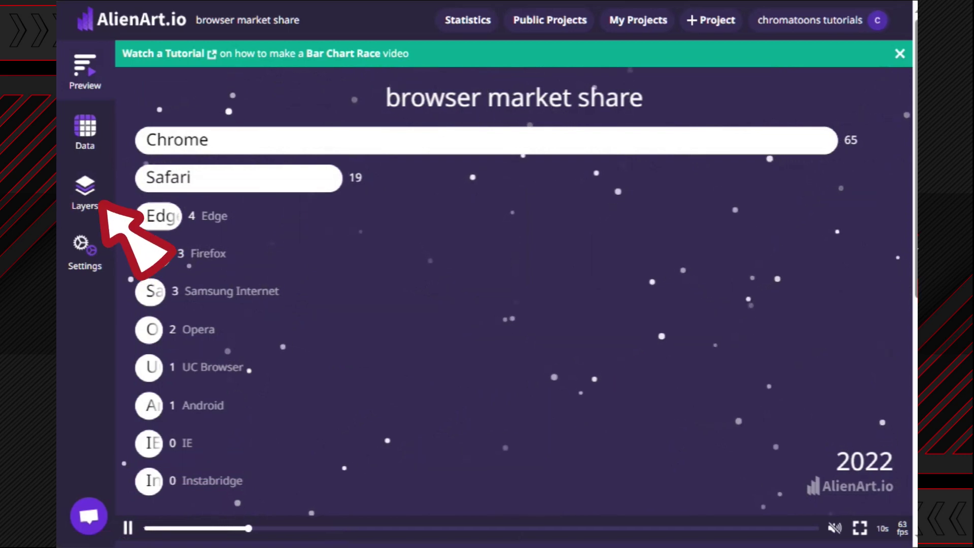
left_click(85, 193)
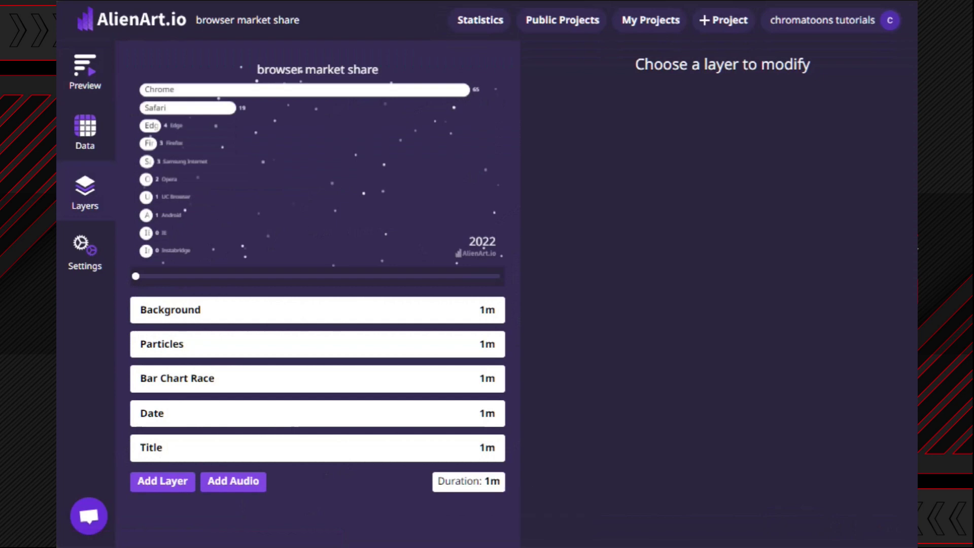
left_click(469, 481)
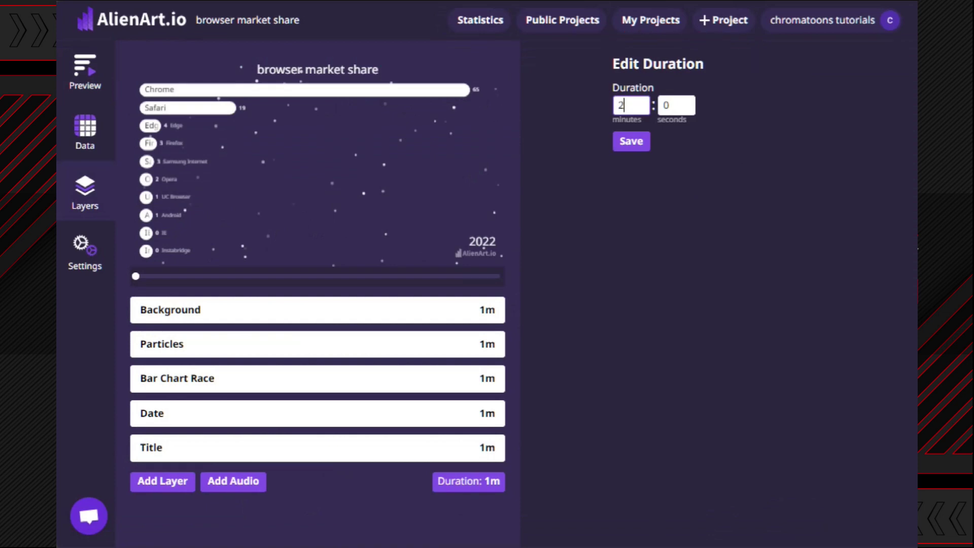
key("Return")
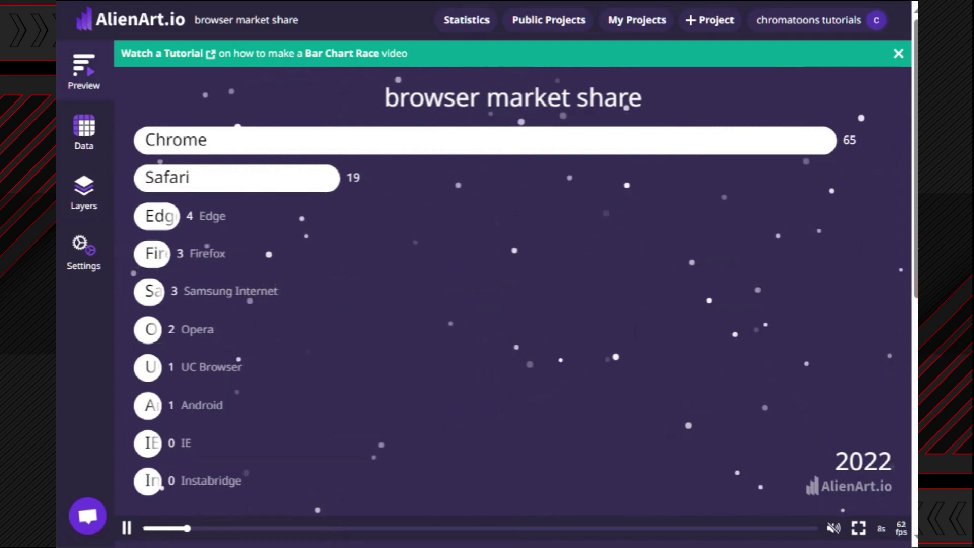
Step: In a new browser tab, search the web for "chrome browser logo" and copy the image link of a Chrome logo
key("ctrl+t")
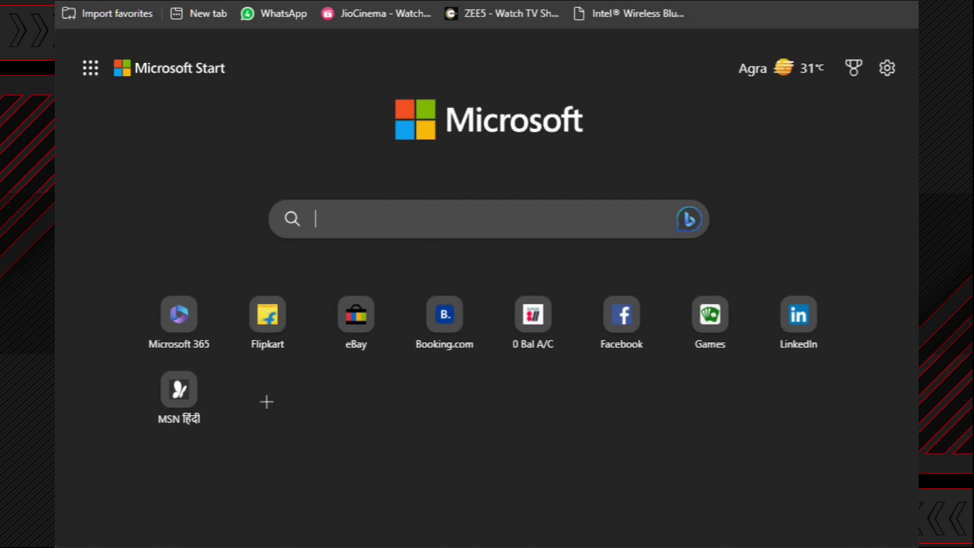
type("chrome")
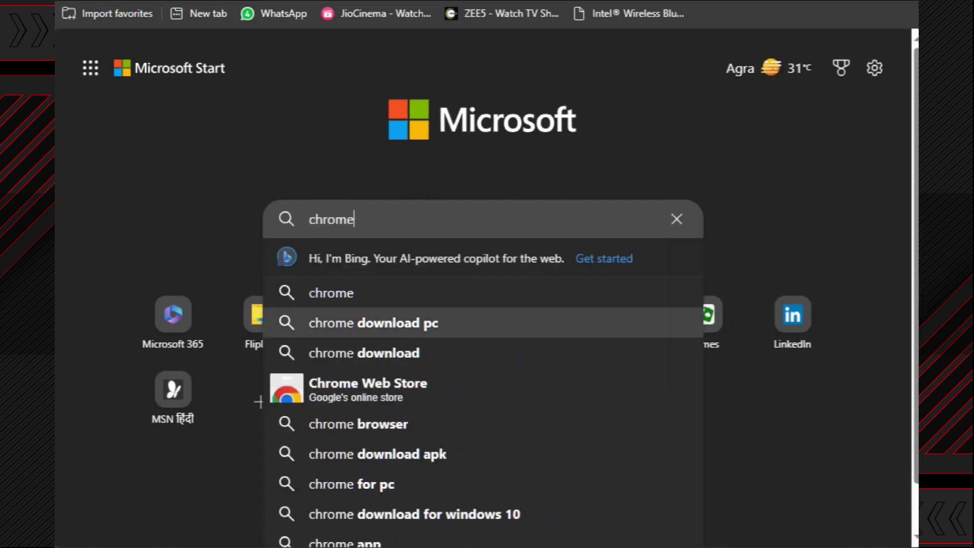
type(" browser logo")
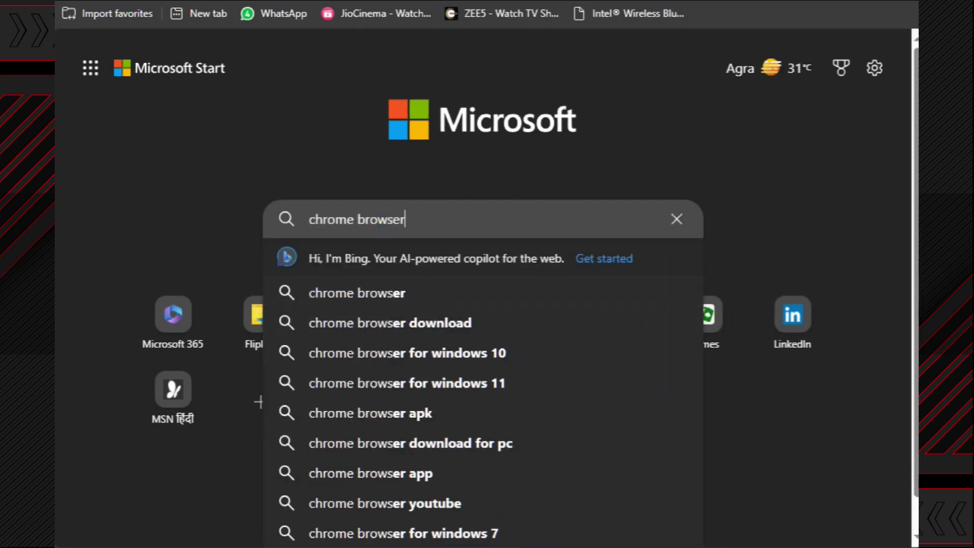
key("Return")
scroll(334, 269, "down", 5)
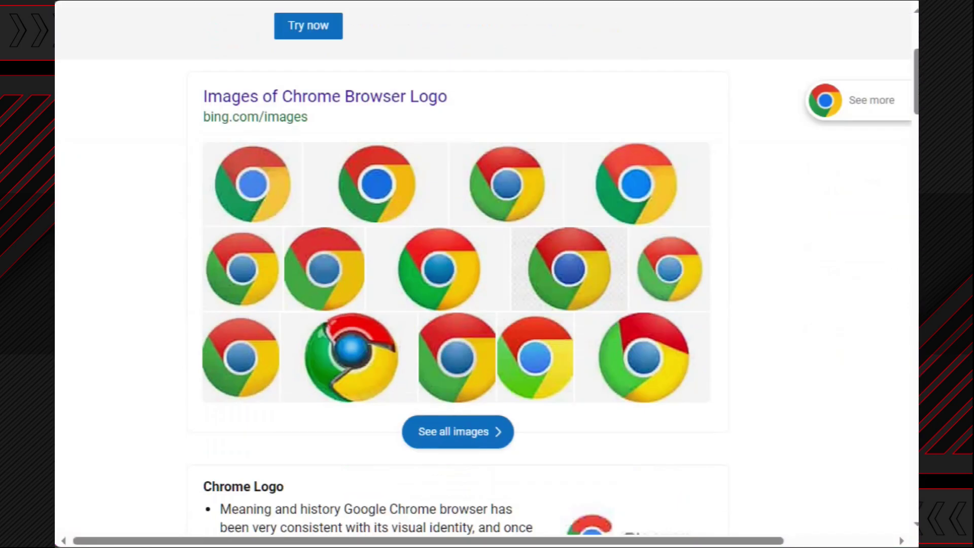
left_click(333, 269)
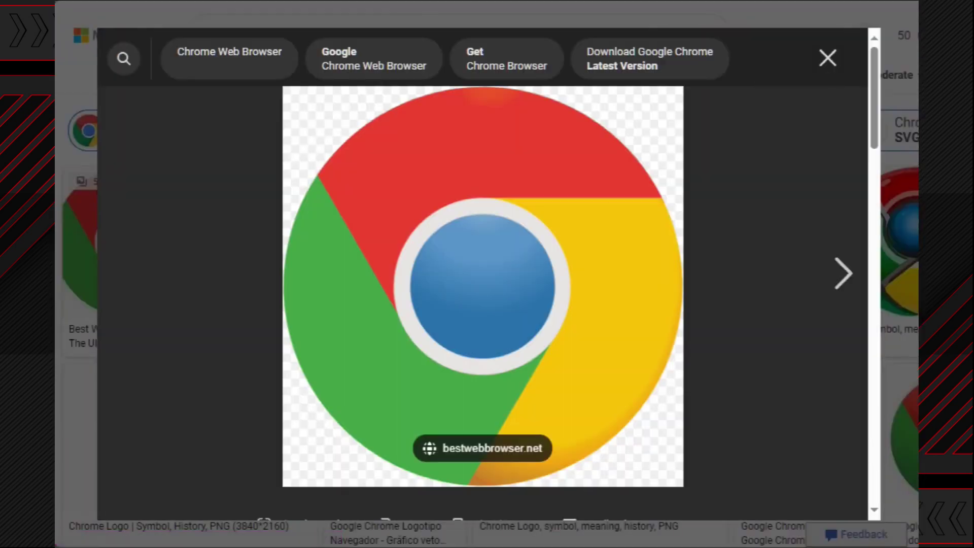
right_click(518, 179)
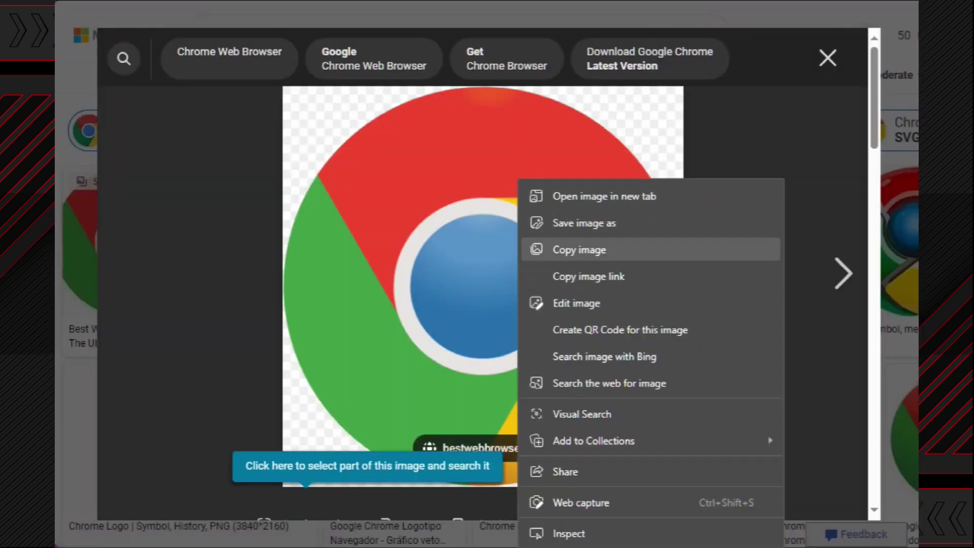
left_click(589, 276)
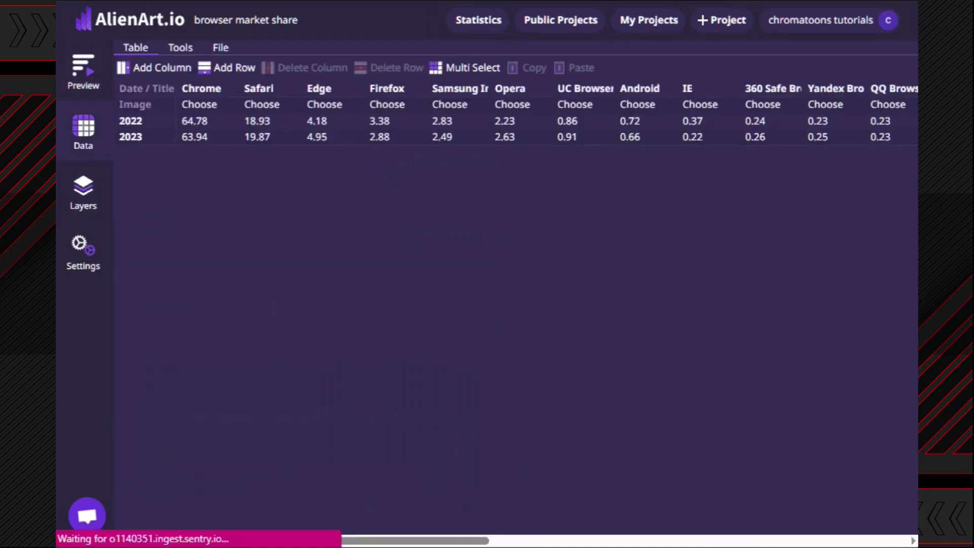
Step: In AlienArt.io, set the Chrome column's image from the copied image URL and open the Safari column's image selection
left_click(203, 105)
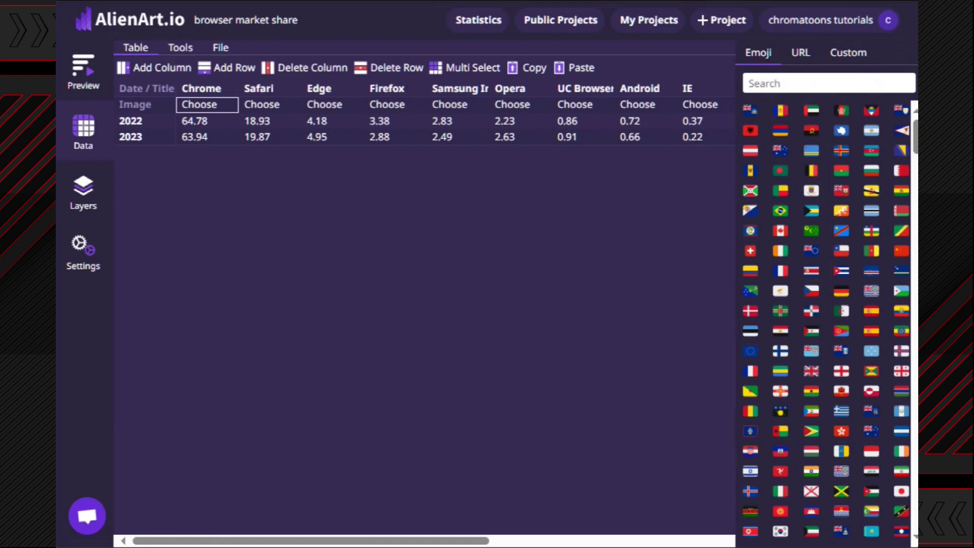
left_click(801, 53)
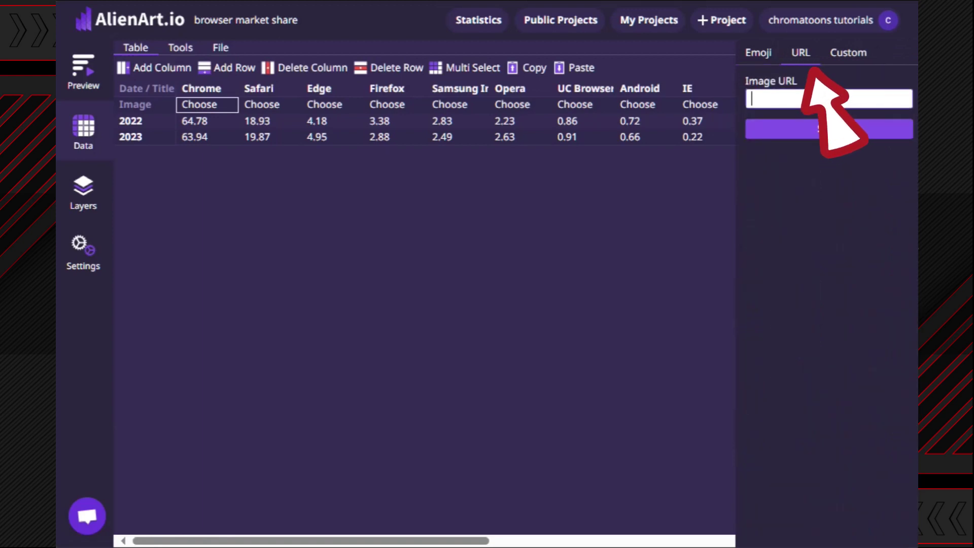
key("ctrl+v")
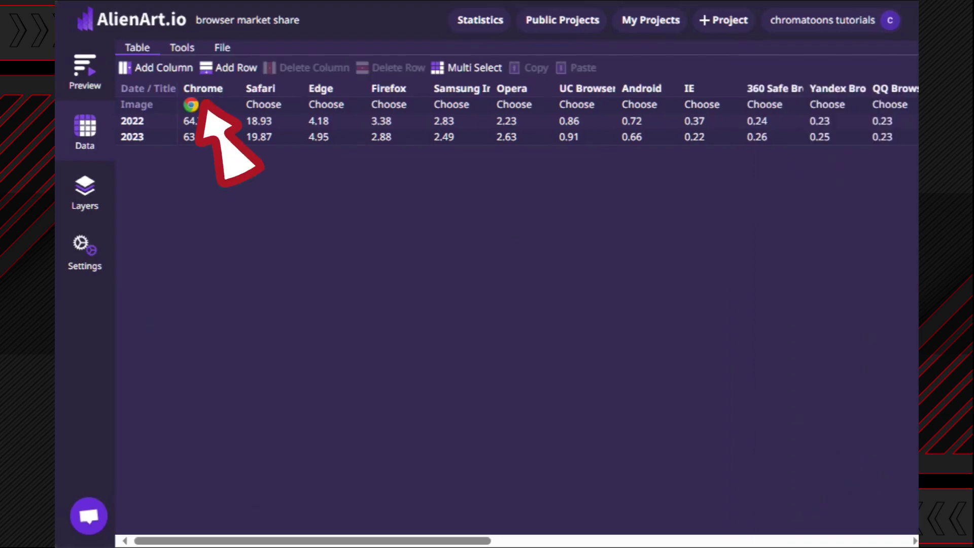
left_click(261, 105)
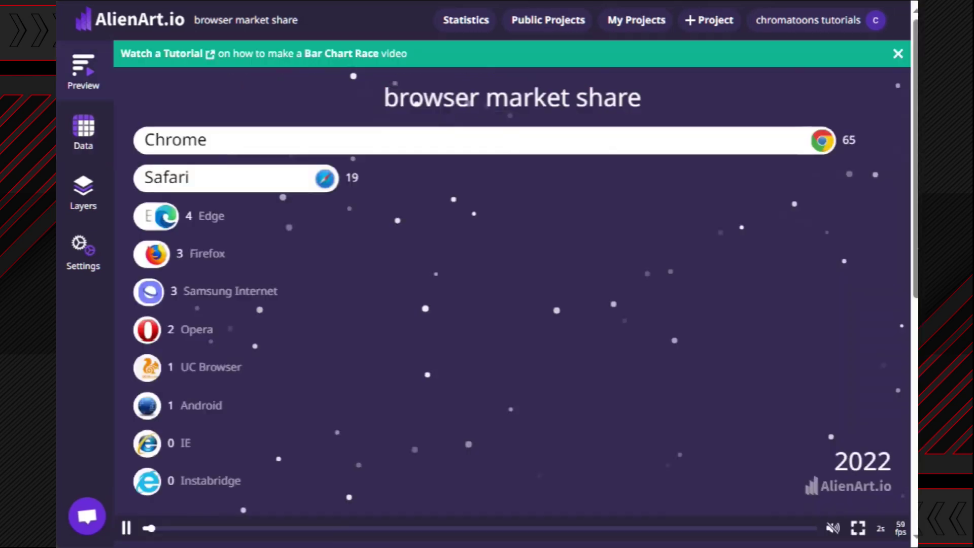
scroll(507, 203, "down", 3)
scroll(507, 203, "up", 3)
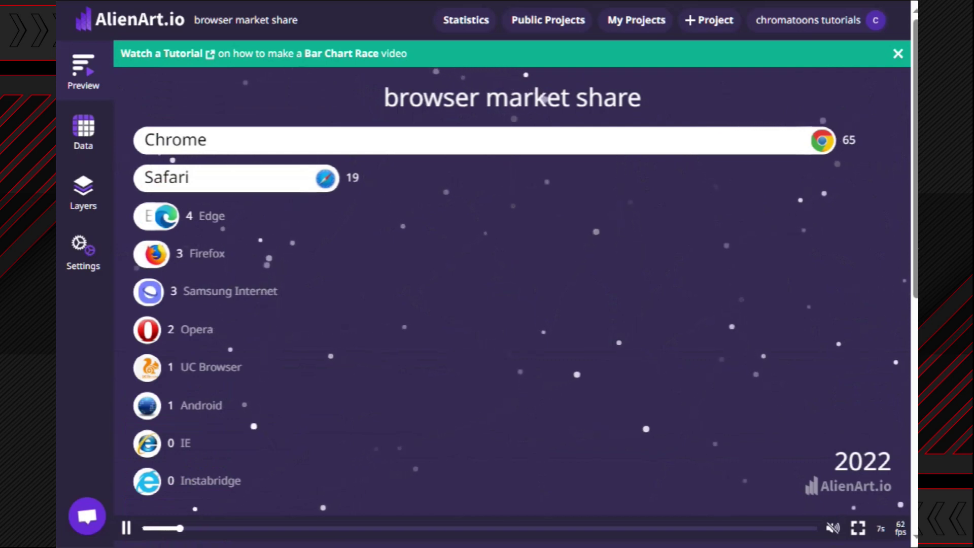
scroll(544, 99, "down", 2)
scroll(508, 254, "up", 2)
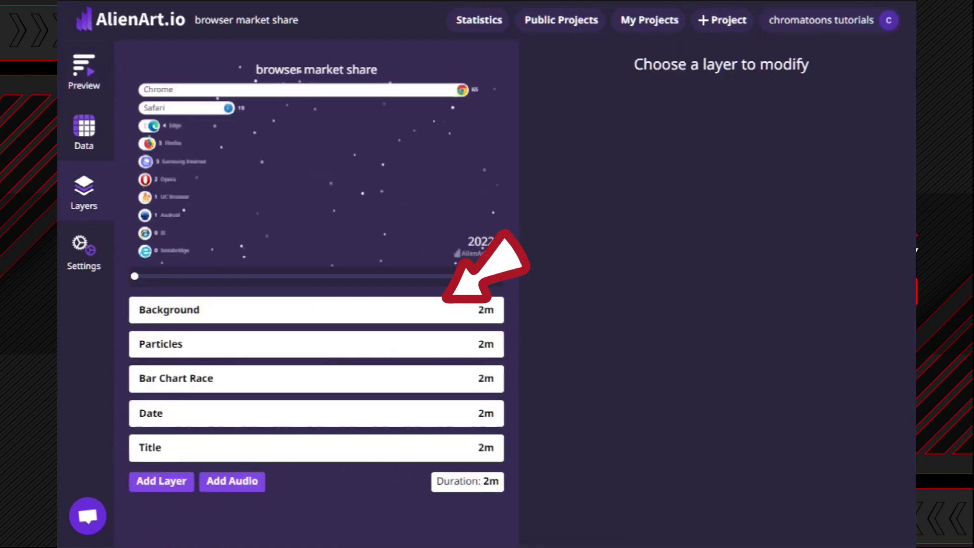
Step: Try #a49cbe as the Background layer's color and settle on the darker #171325
left_click(316, 310)
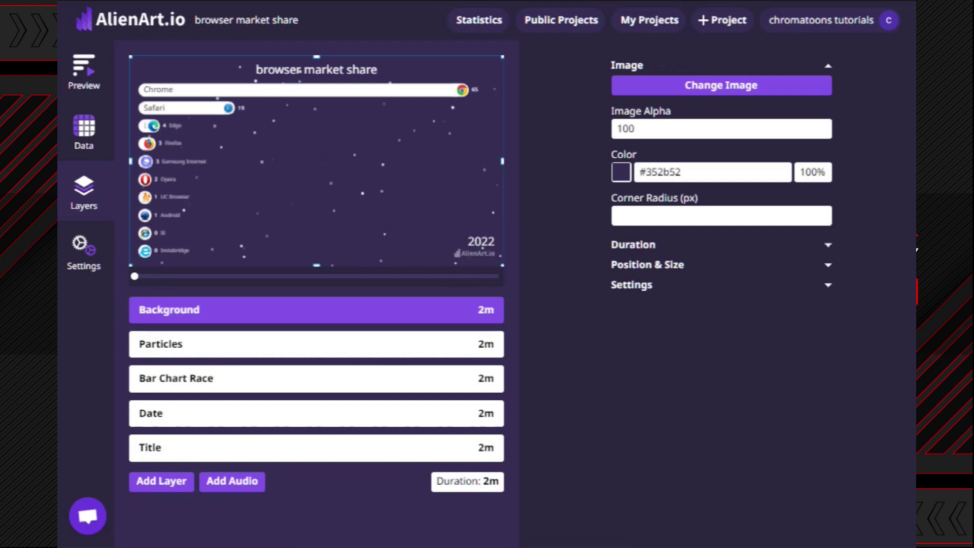
left_click(721, 85)
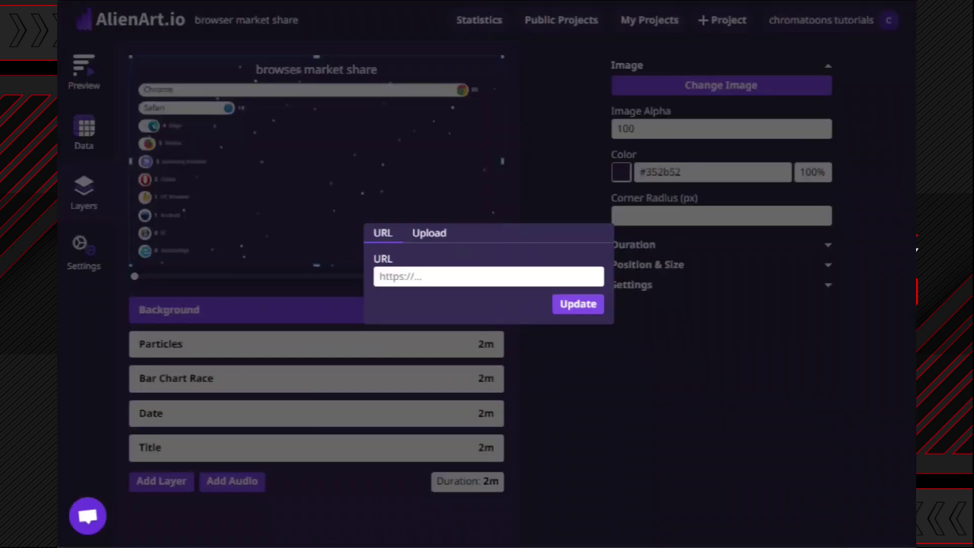
key("Escape")
left_click(621, 173)
left_click_drag(677, 250, 640, 215)
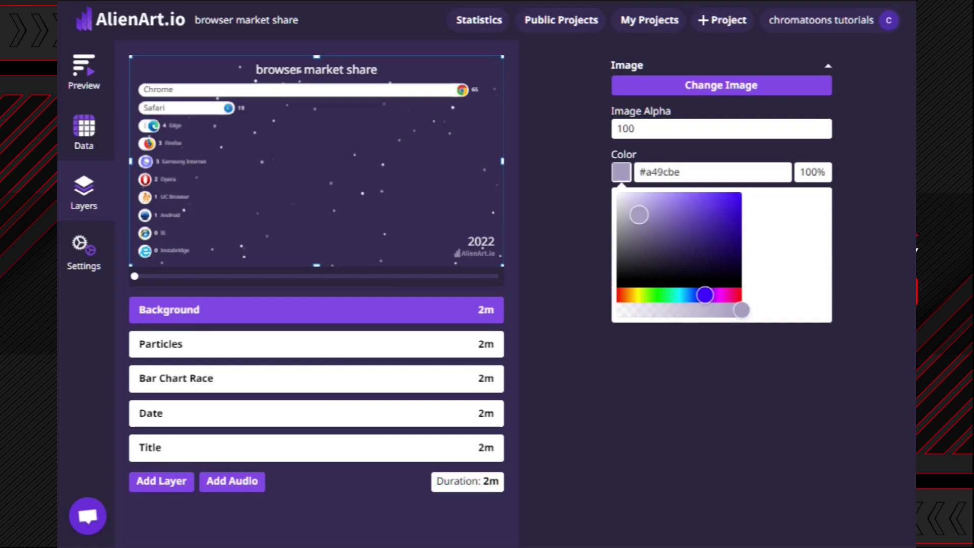
left_click(721, 385)
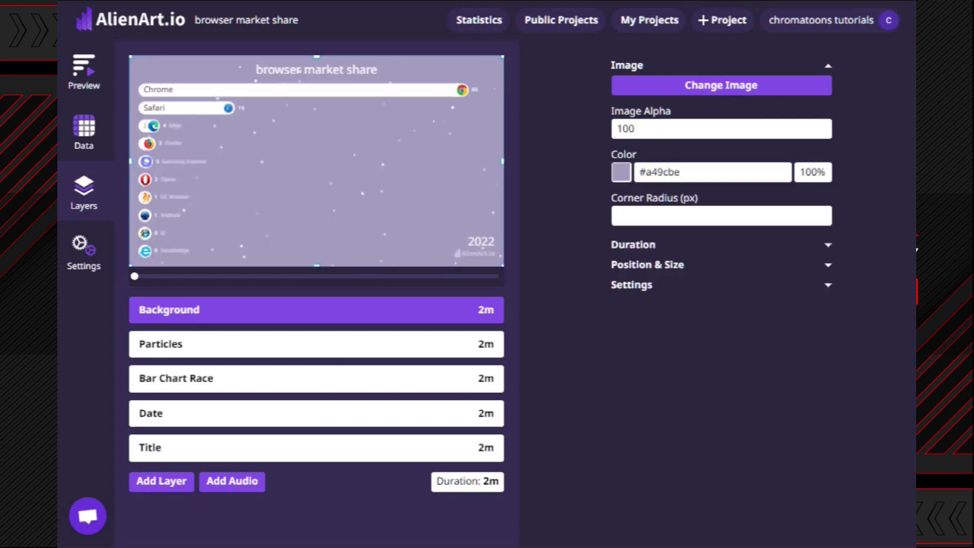
left_click(622, 172)
left_click_drag(639, 214, 677, 268)
left_click(722, 386)
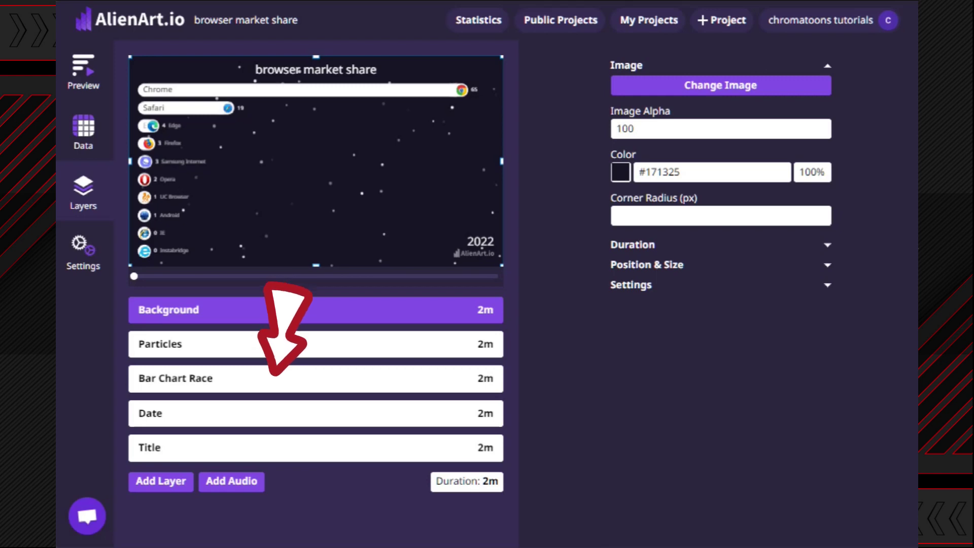
Step: Enable Custom Bar Colors for the items of the Bar Chart Race layer
left_click(315, 379)
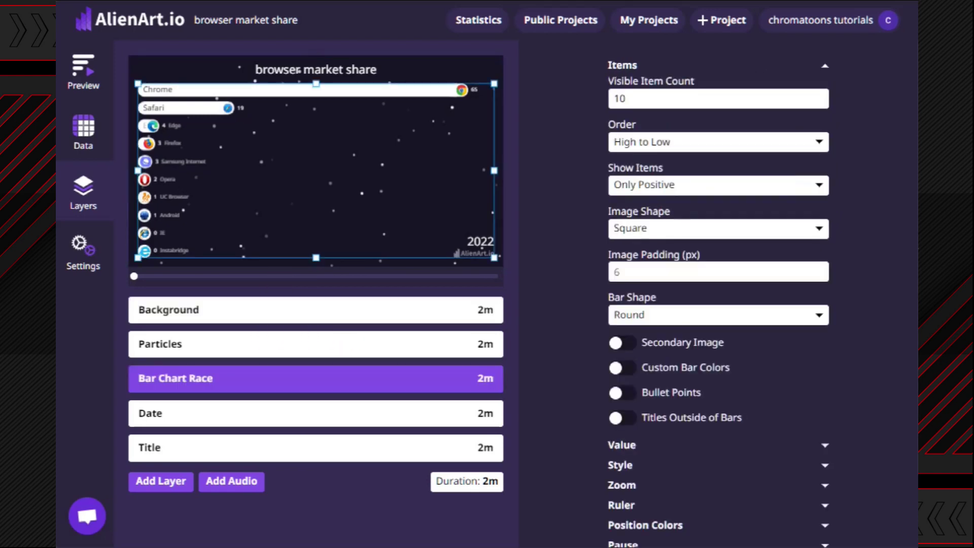
scroll(719, 288, "down", 2)
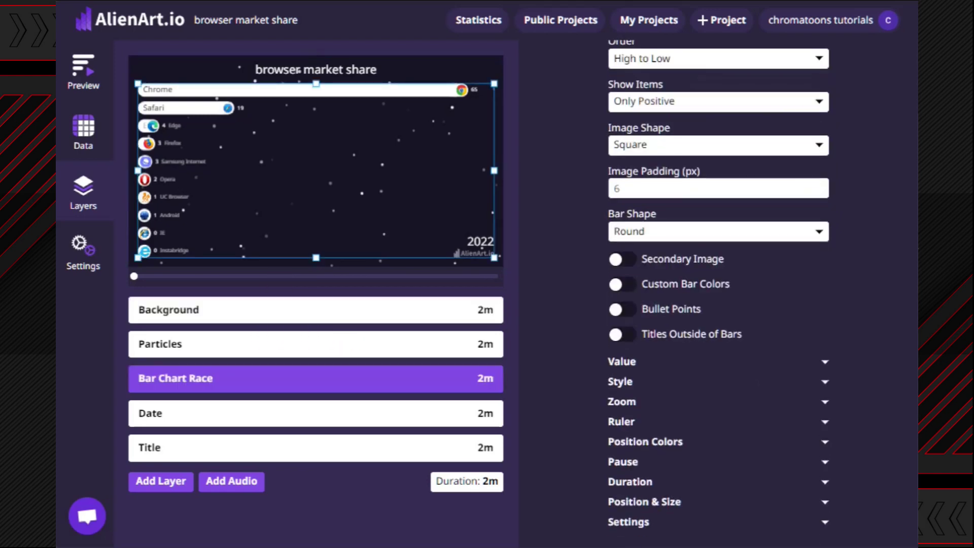
left_click(623, 284)
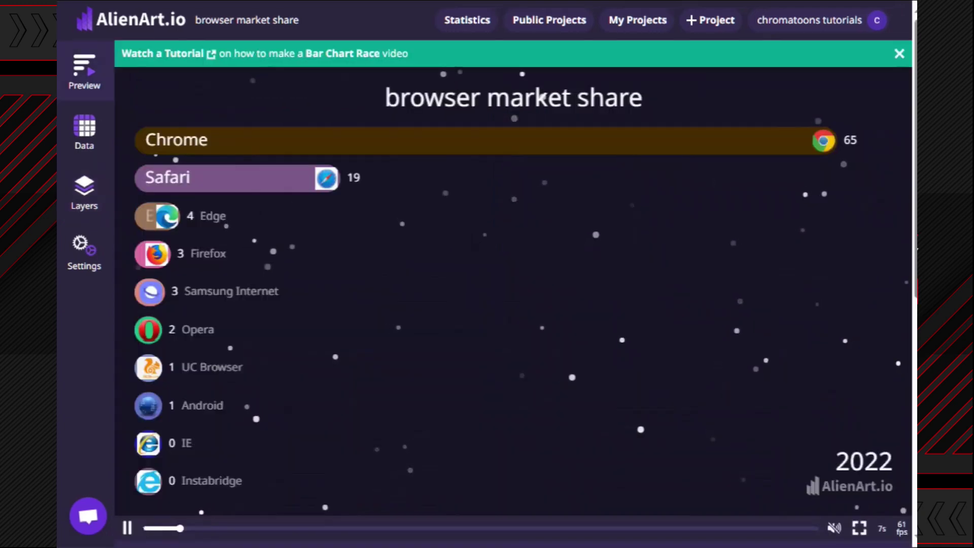
Step: Export the browser market share project as a video
scroll(512, 254, "down", 4)
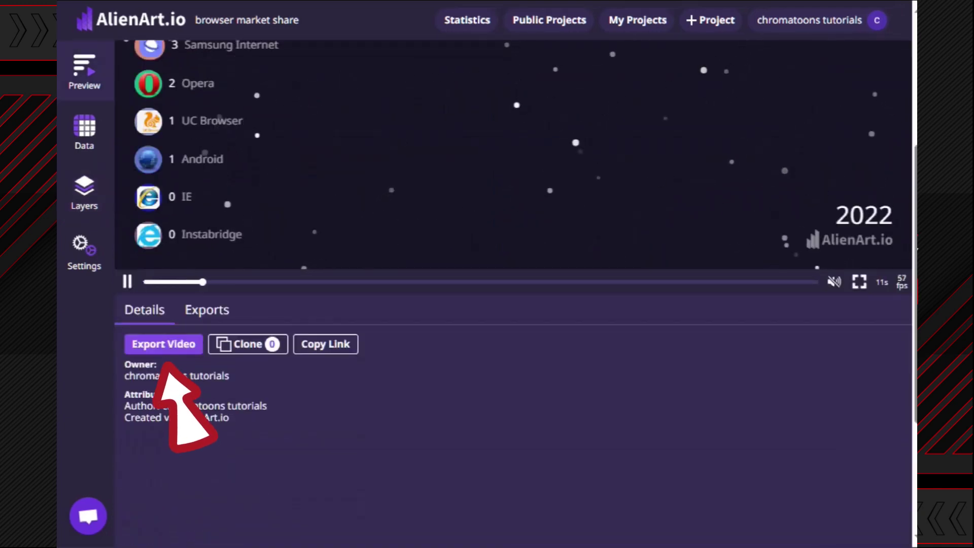
scroll(512, 254, "down", 4)
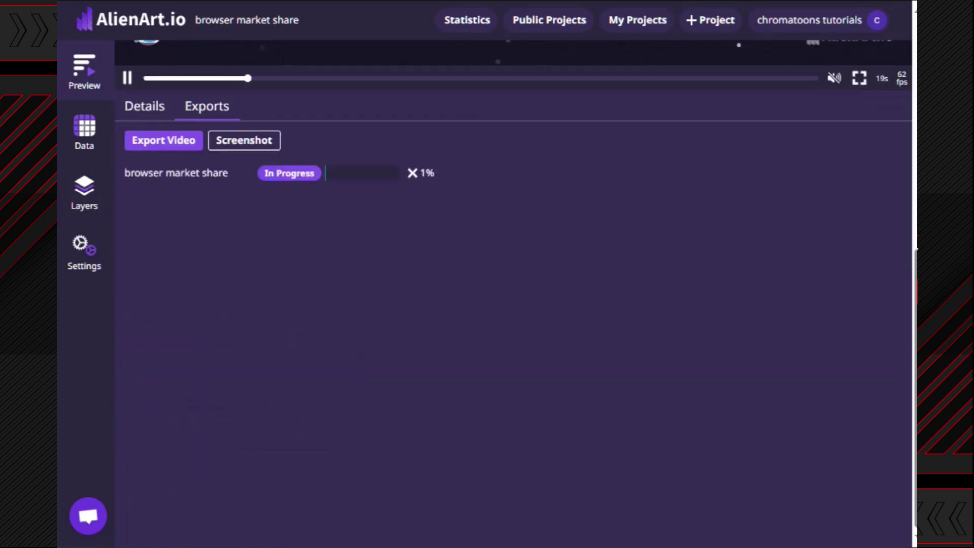
scroll(512, 253, "up", 6)
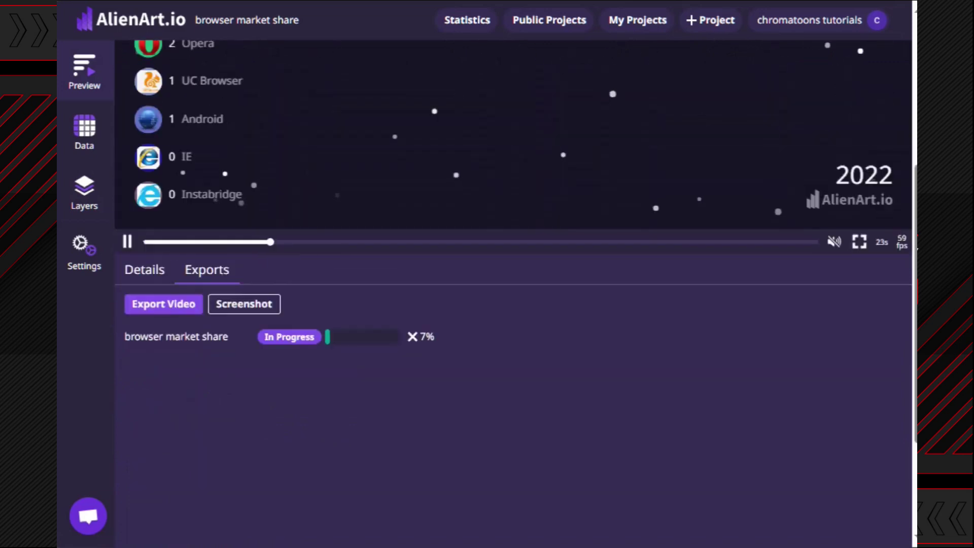
scroll(513, 254, "up", 2)
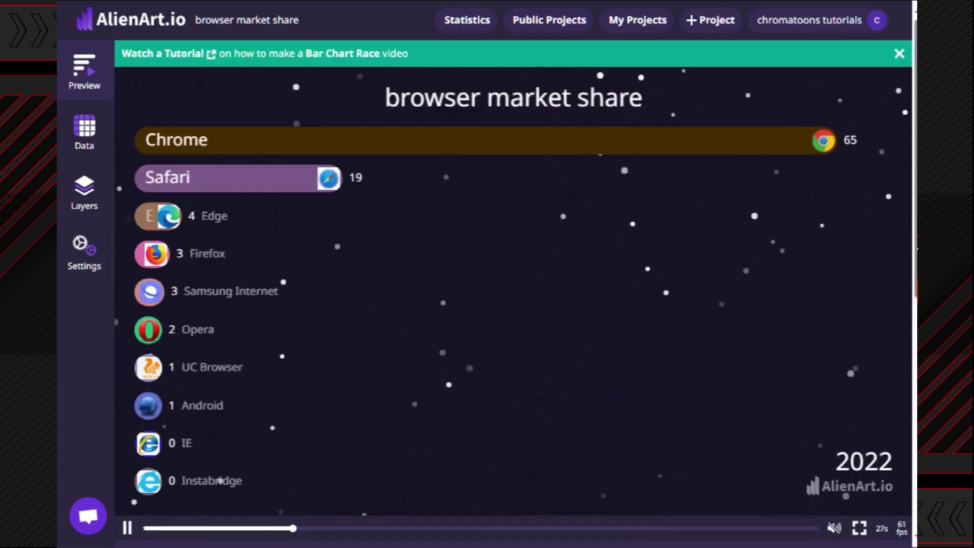
Step: Download the completed browser market share export and play the video
scroll(513, 254, "down", 1)
scroll(513, 254, "down", 3)
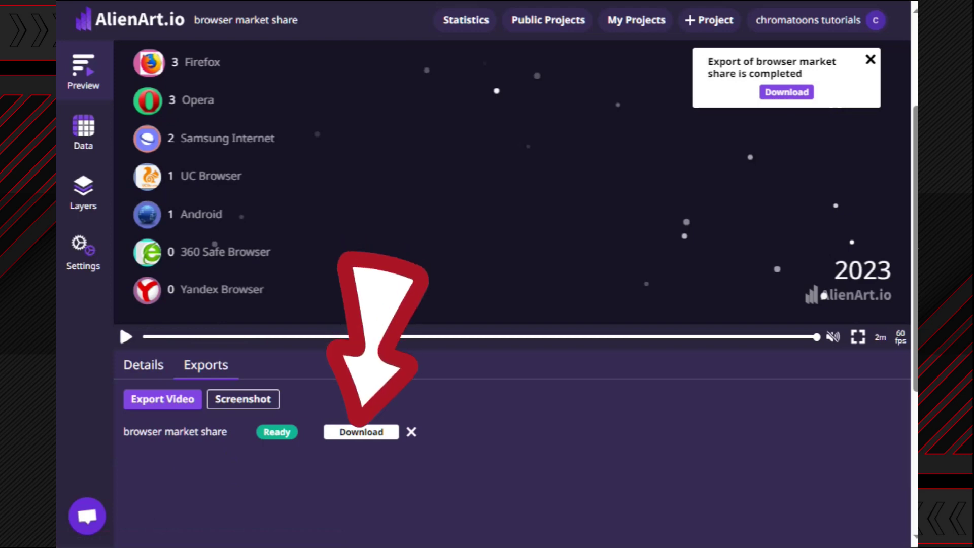
left_click(361, 432)
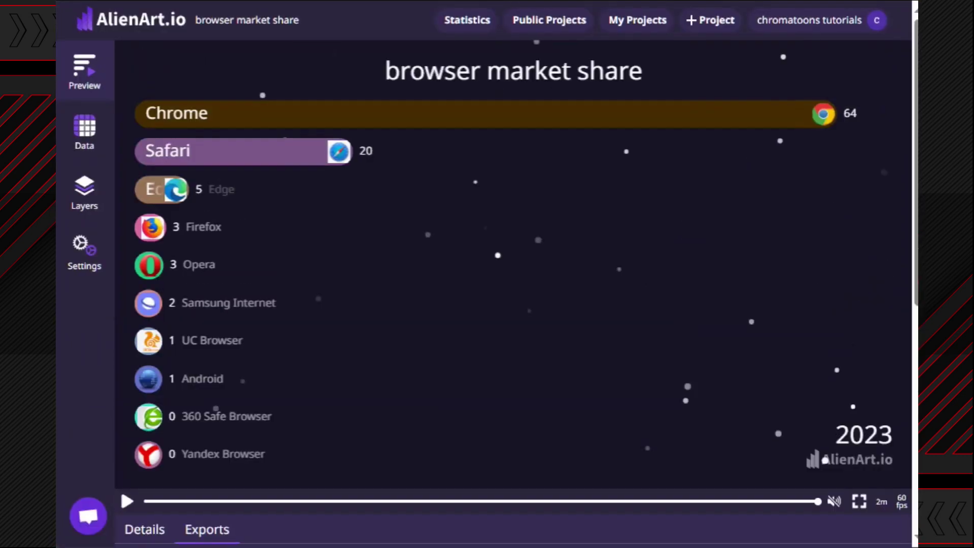
key("space")
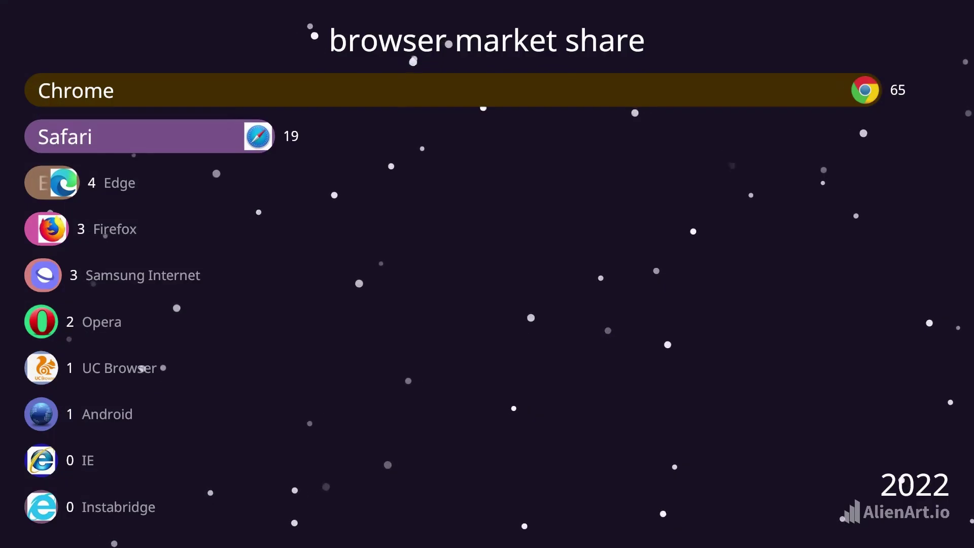